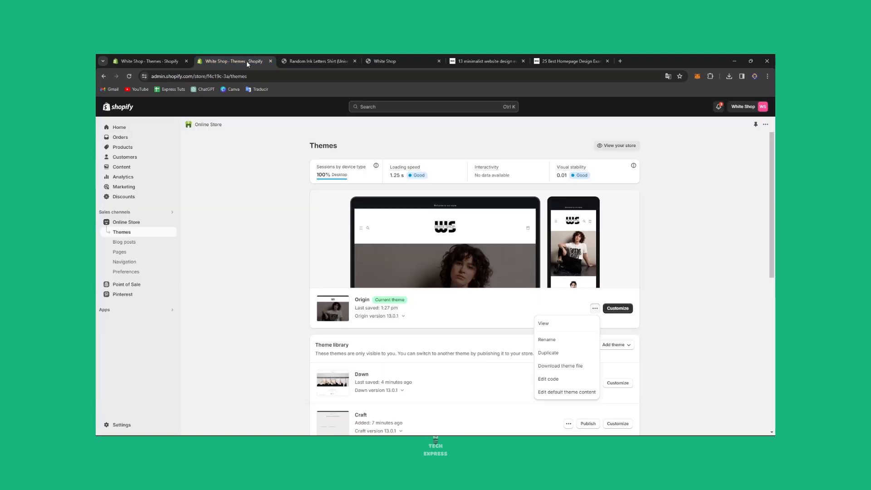
Step: Open the form for adding a new product from the store's product list
{"action": "left_click", "coordinate": [119, 128]}
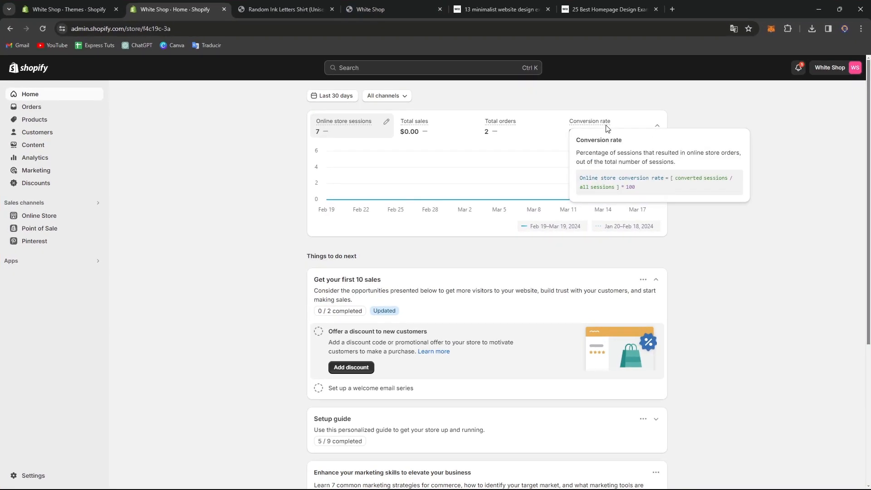
{"action": "left_click", "coordinate": [63, 120]}
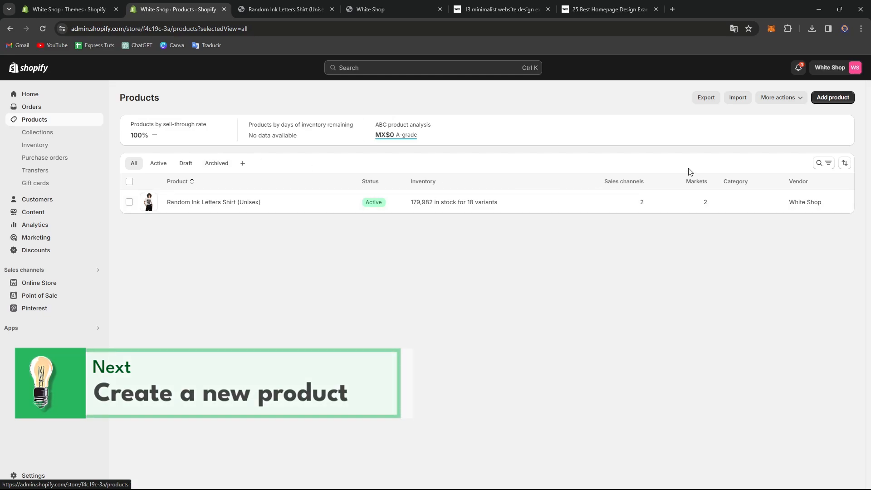
{"action": "left_click", "coordinate": [820, 101]}
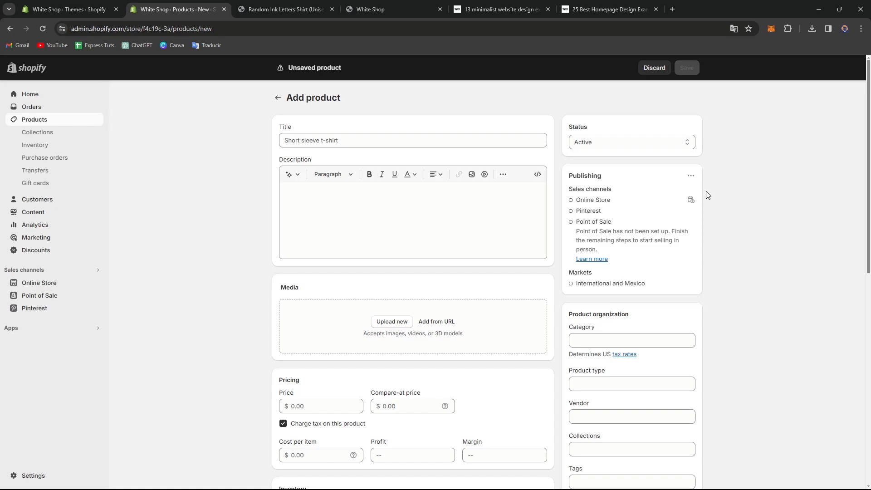
Step: Look over the new product form, from title, description and media to pricing, inventory, shipping and theme template
{"action": "left_click", "coordinate": [422, 140]}
{"action": "left_click", "coordinate": [401, 227]}
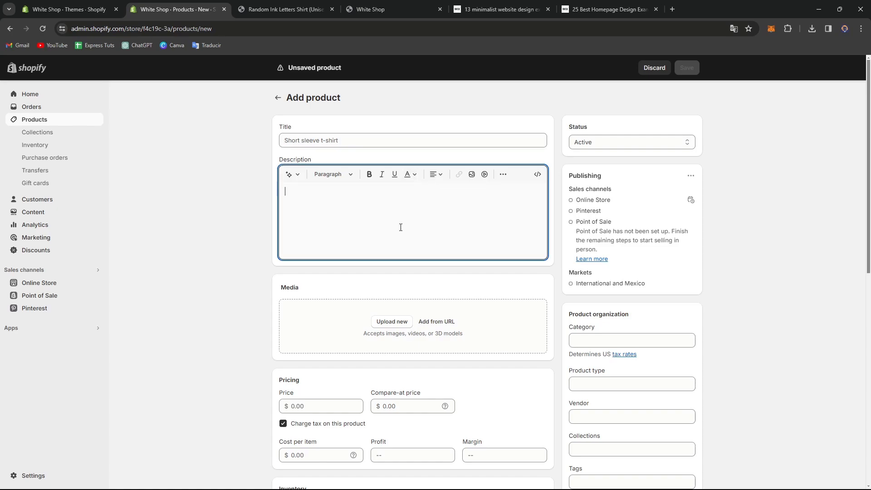
{"action": "scroll", "coordinate": [398, 387], "scroll_direction": "down", "scroll_amount": 4}
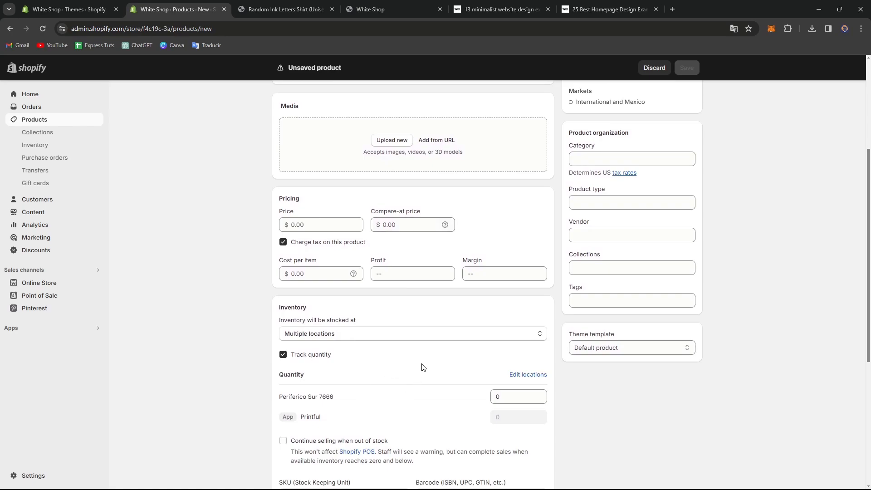
{"action": "scroll", "coordinate": [422, 367], "scroll_direction": "down", "scroll_amount": 5}
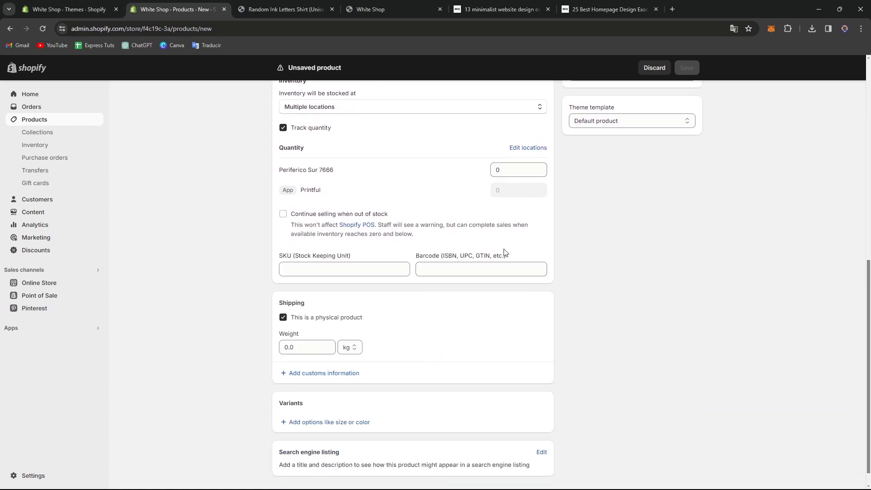
{"action": "scroll", "coordinate": [530, 297], "scroll_direction": "up", "scroll_amount": 6}
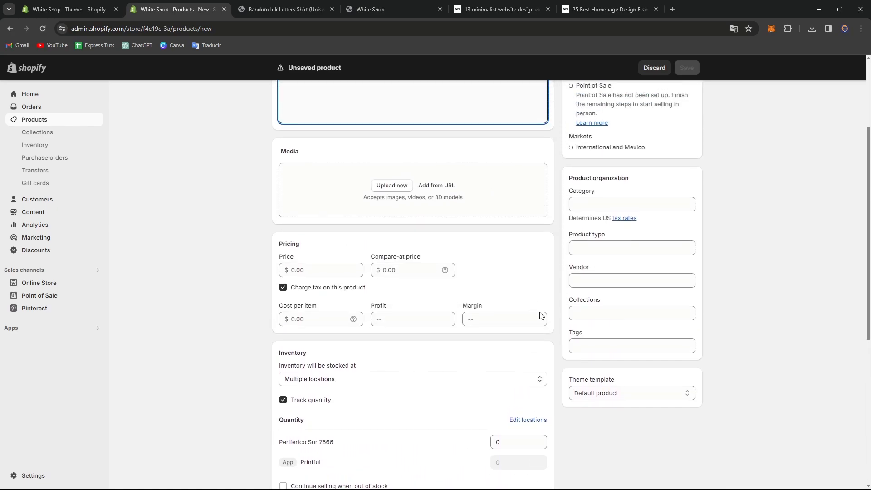
{"action": "left_click_drag", "start_coordinate": [600, 378], "coordinate": [617, 379]}
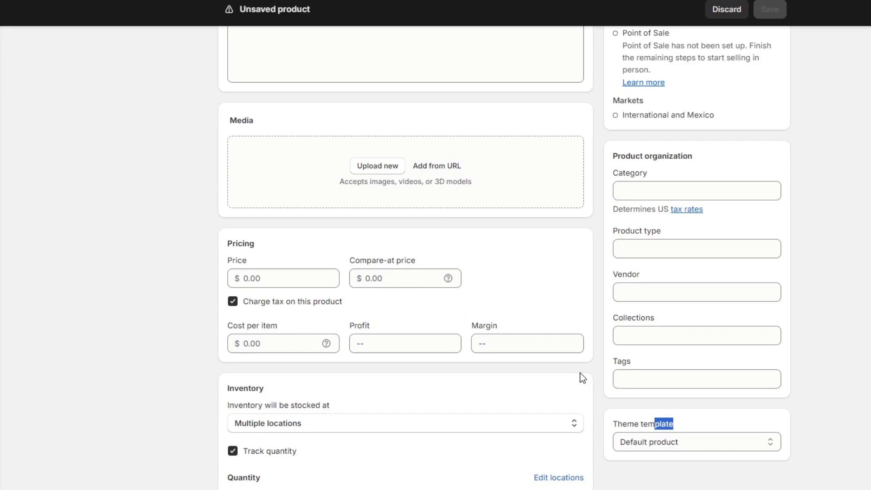
{"action": "scroll", "coordinate": [394, 375], "scroll_direction": "down", "scroll_amount": 9}
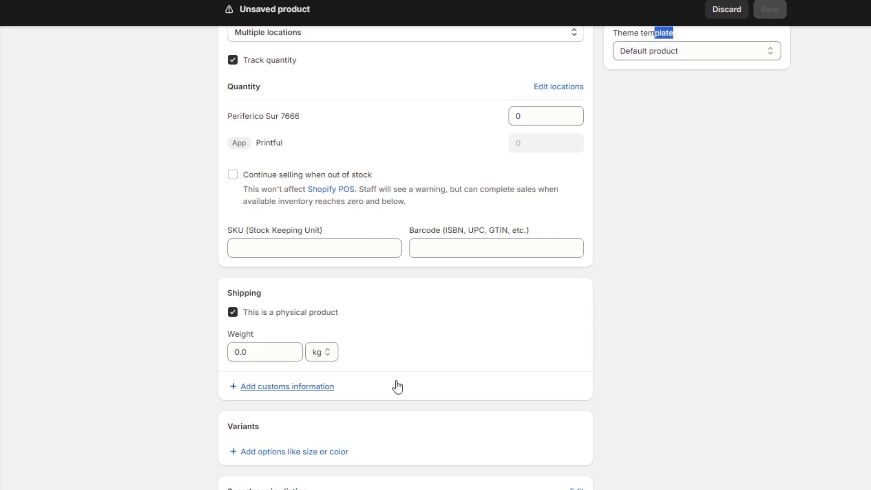
Step: Add a blank variant option and check the suggested option names and the theme templates offered for the product
{"action": "left_click", "coordinate": [336, 452]}
{"action": "scroll", "coordinate": [335, 273], "scroll_direction": "down", "scroll_amount": 3}
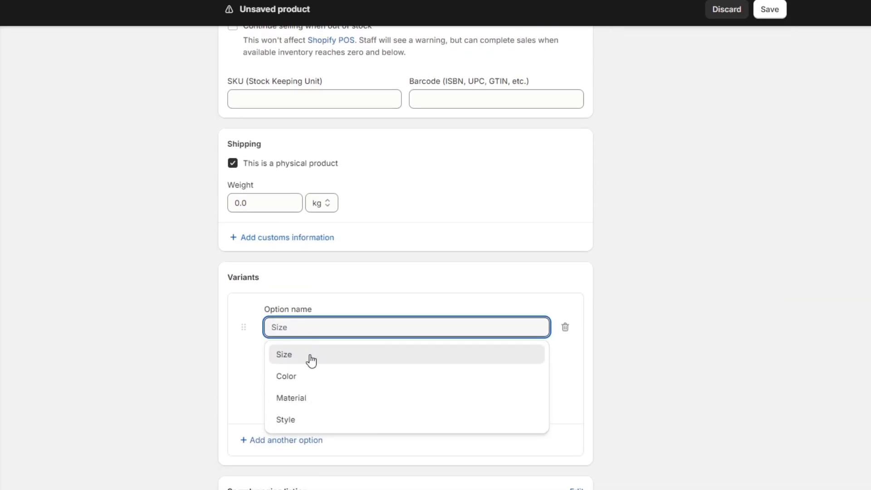
{"action": "left_click", "coordinate": [716, 394]}
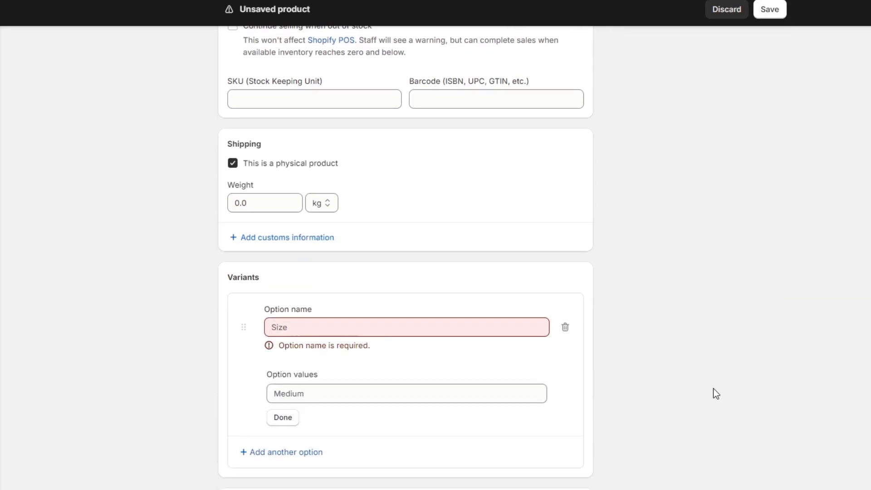
{"action": "scroll", "coordinate": [716, 394], "scroll_direction": "up", "scroll_amount": 7}
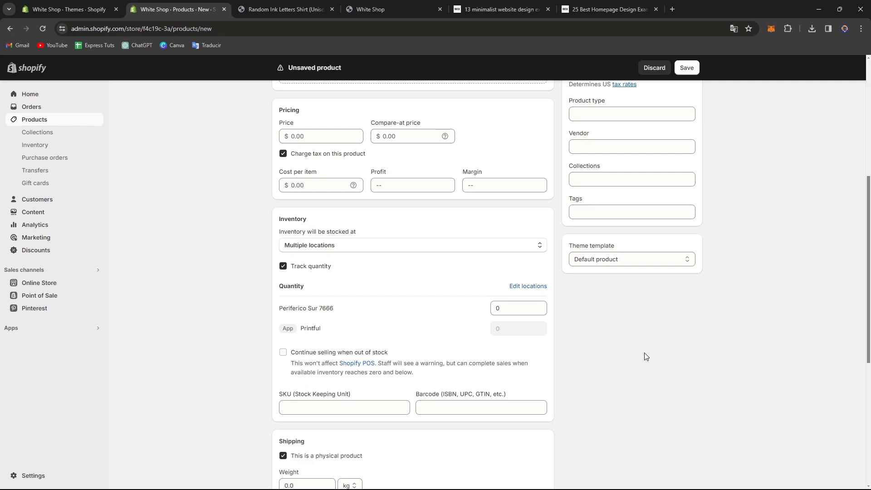
{"action": "left_click", "coordinate": [622, 265]}
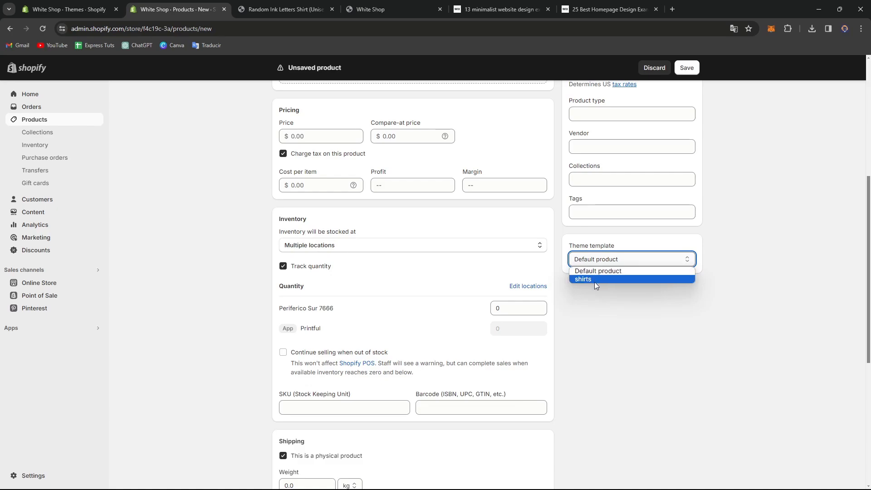
{"action": "left_click", "coordinate": [672, 327]}
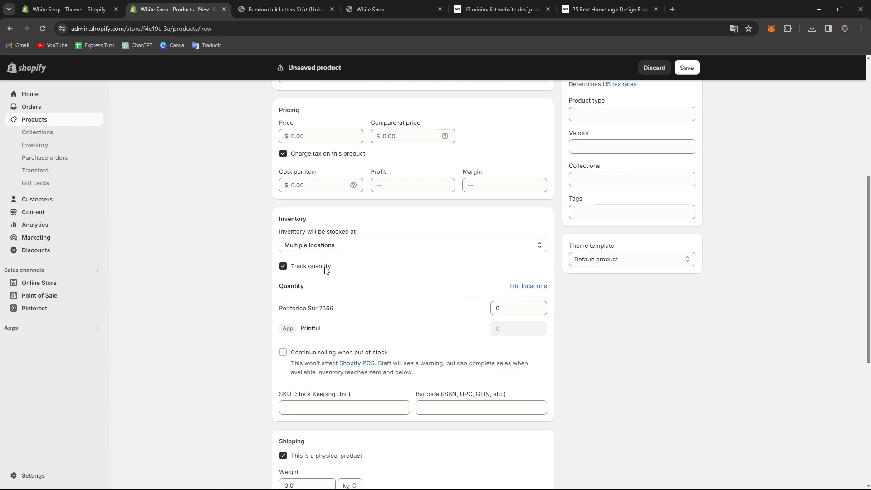
Step: Stay on the unsaved product, try to save it, and enter "Prod" as its title
{"action": "left_click", "coordinate": [45, 282]}
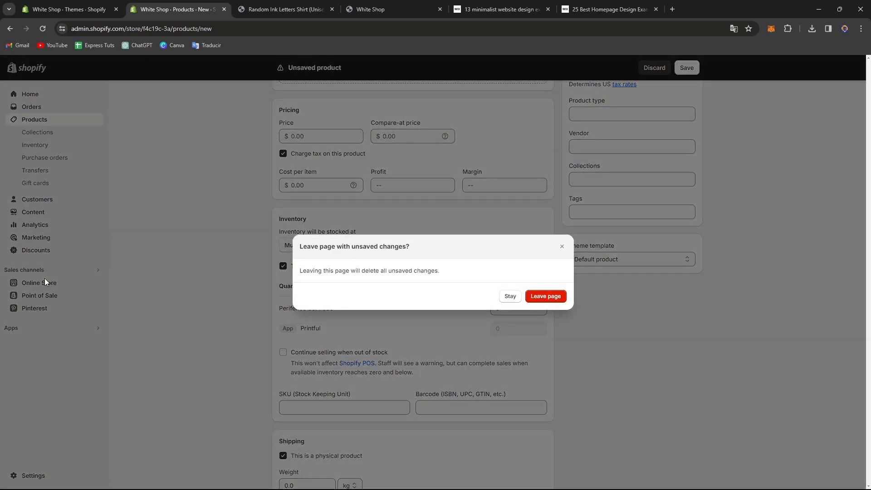
{"action": "left_click", "coordinate": [510, 296]}
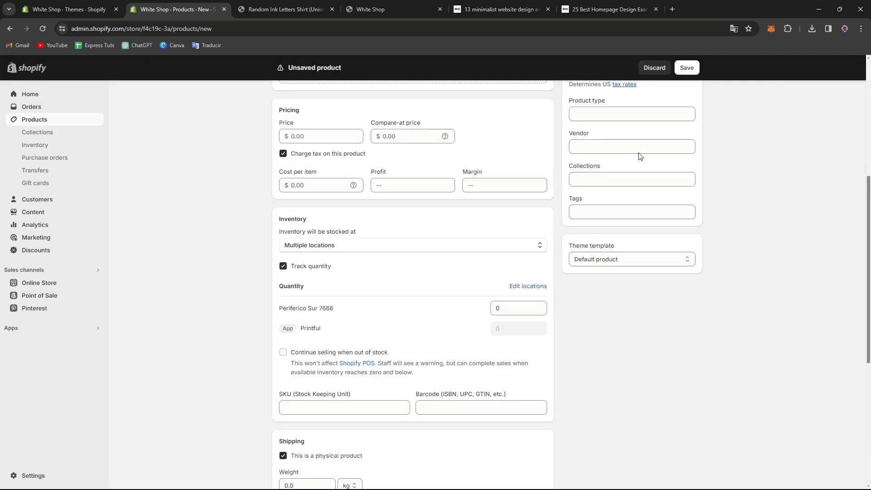
{"action": "left_click", "coordinate": [688, 72]}
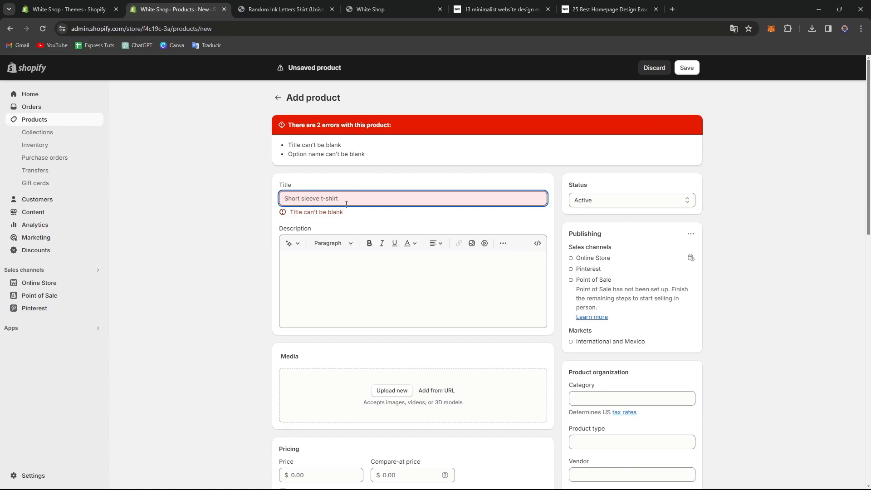
{"action": "type", "text": "Prod"}
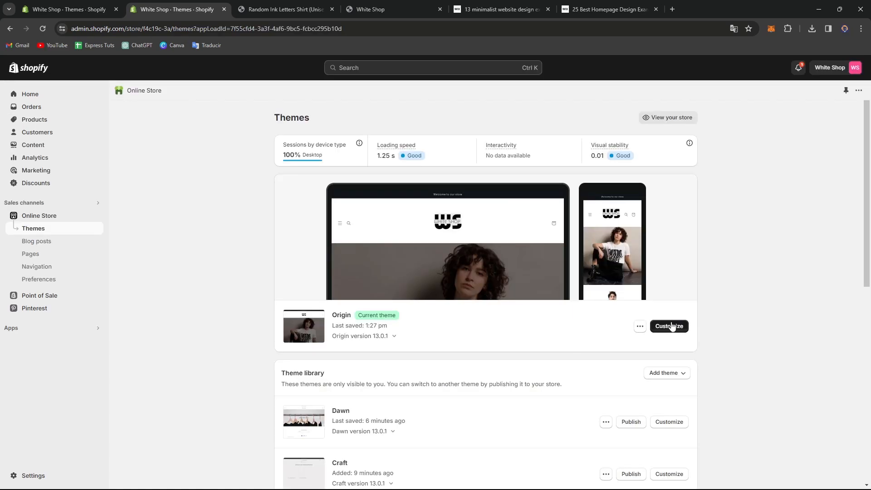
Step: Customize the Origin theme and go from its home page preview to the Random Ink Letters Shirt (Unisex) product page
{"action": "left_click", "coordinate": [671, 325]}
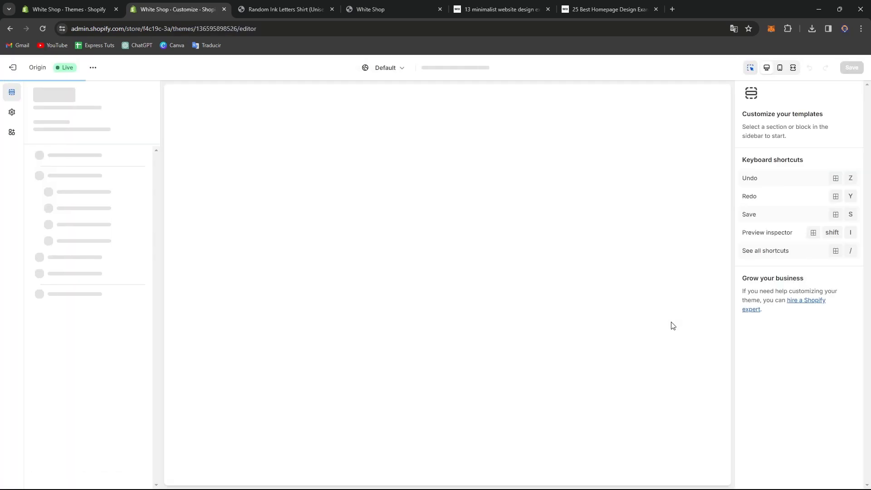
{"action": "scroll", "coordinate": [370, 261], "scroll_direction": "down", "scroll_amount": 3}
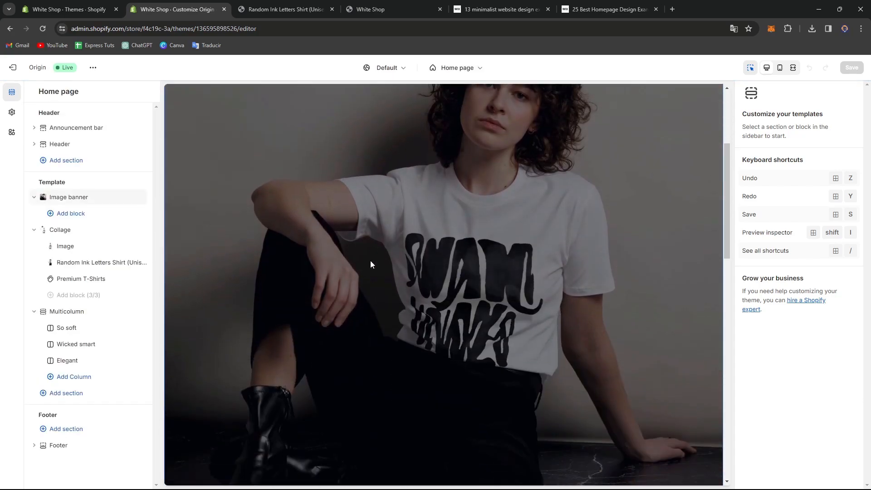
{"action": "scroll", "coordinate": [370, 260], "scroll_direction": "down", "scroll_amount": 5}
{"action": "left_click", "coordinate": [614, 366]}
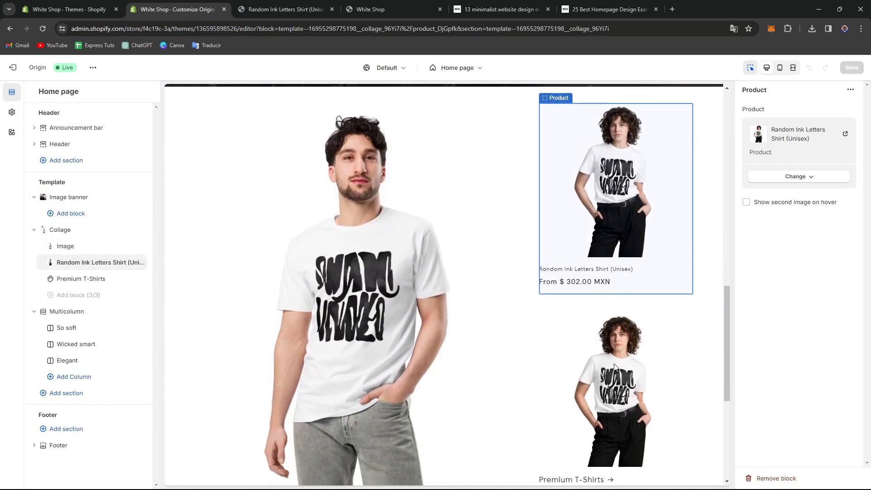
{"action": "left_click", "coordinate": [608, 271]}
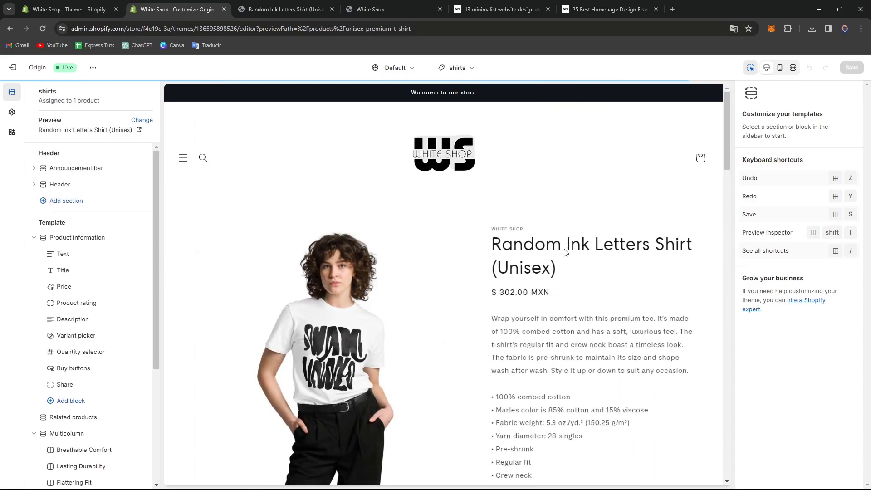
Step: Switch the theme editor from the shirts template to the Default product template
{"action": "left_click", "coordinate": [468, 68]}
{"action": "left_click", "coordinate": [484, 134]}
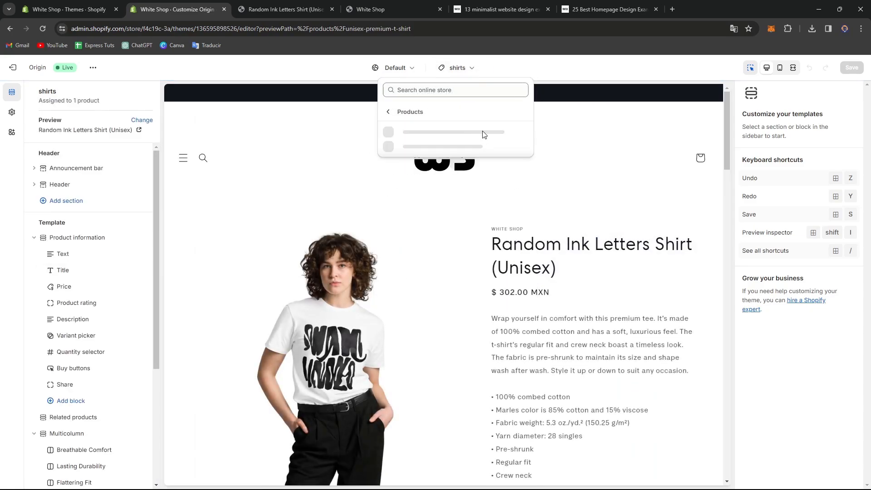
{"action": "left_click", "coordinate": [476, 132]}
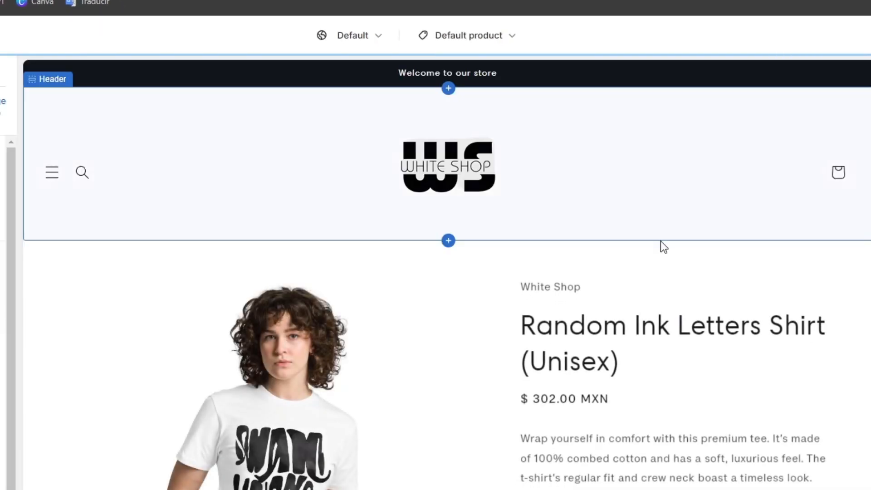
Step: Examine the Default product page layout, including the images, description, size guide, variant choices and purchase buttons
{"action": "scroll", "coordinate": [657, 238], "scroll_direction": "down", "scroll_amount": 15}
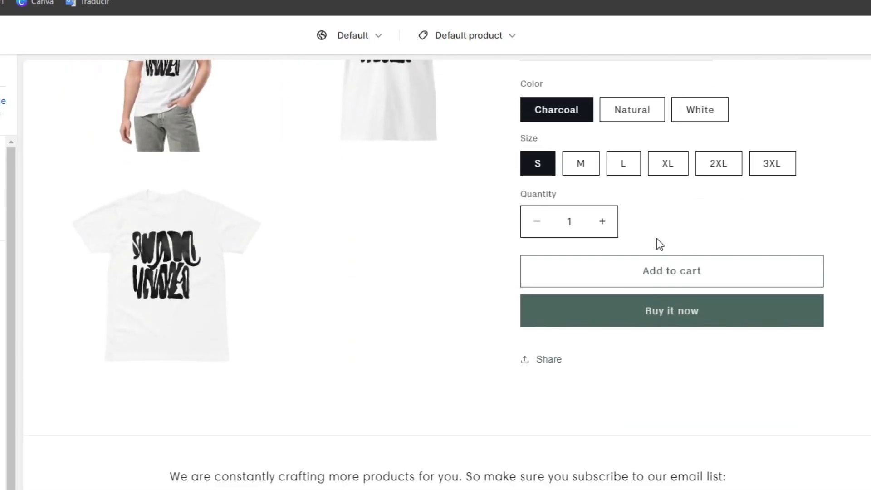
{"action": "scroll", "coordinate": [657, 238], "scroll_direction": "up", "scroll_amount": 12}
{"action": "scroll", "coordinate": [657, 238], "scroll_direction": "down", "scroll_amount": 12}
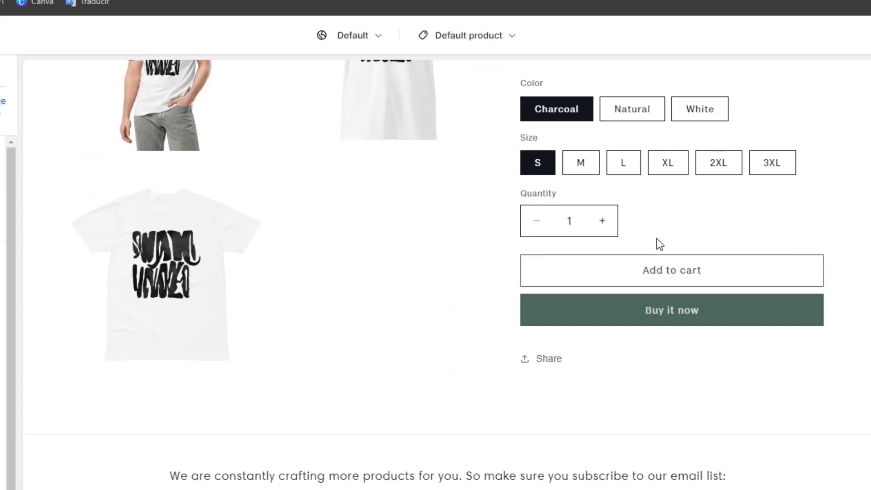
{"action": "scroll", "coordinate": [657, 238], "scroll_direction": "up", "scroll_amount": 12}
{"action": "scroll", "coordinate": [657, 238], "scroll_direction": "down", "scroll_amount": 10}
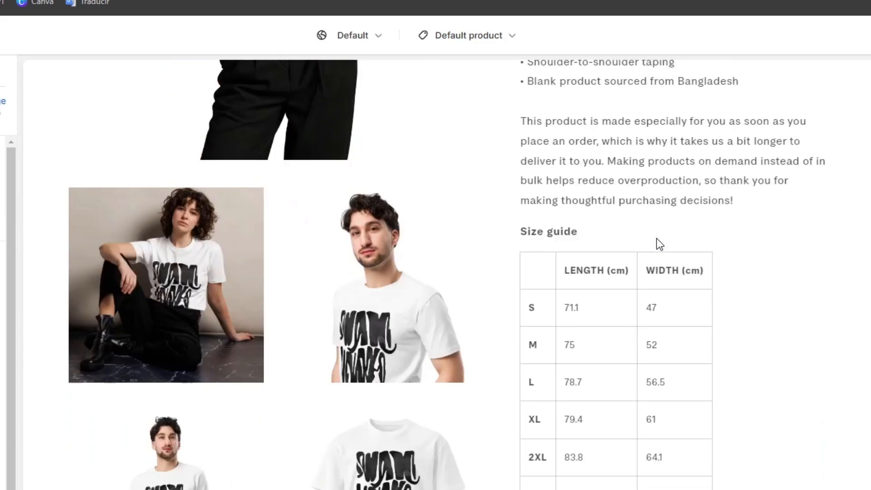
{"action": "scroll", "coordinate": [657, 239], "scroll_direction": "down", "scroll_amount": 5}
{"action": "scroll", "coordinate": [657, 238], "scroll_direction": "up", "scroll_amount": 15}
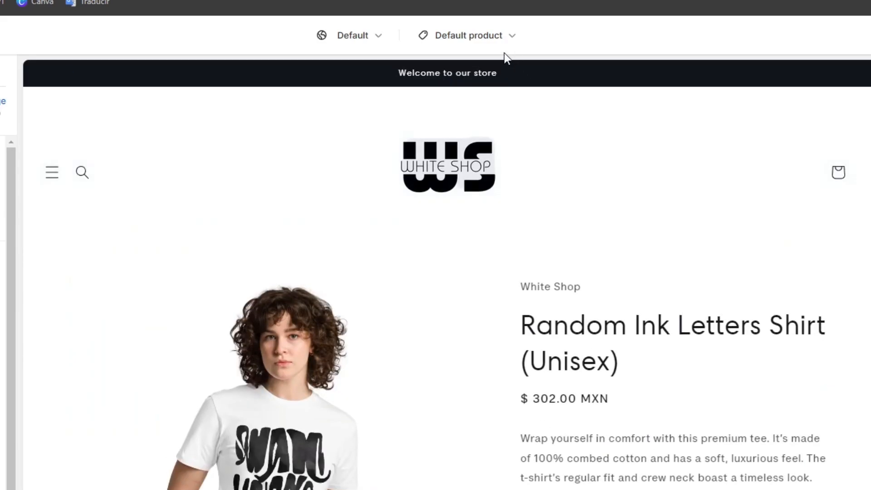
Step: Create a new product template named Clothing based on Default product
{"action": "left_click", "coordinate": [480, 35]}
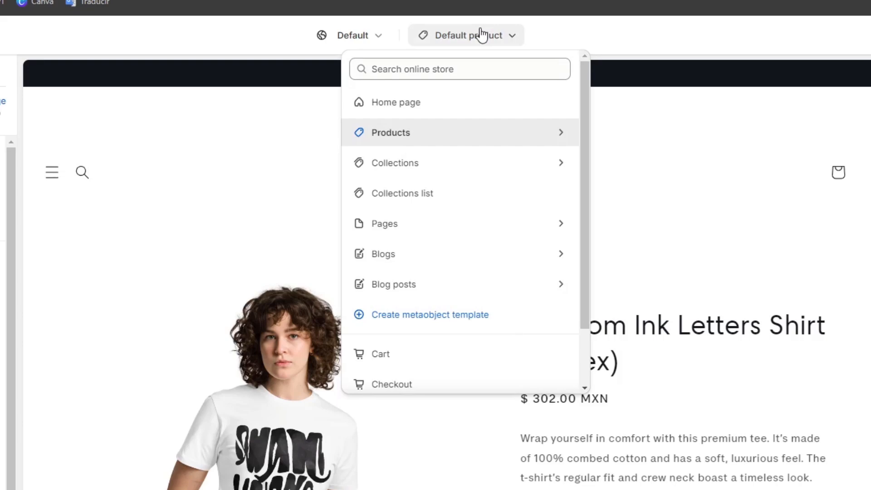
{"action": "left_click", "coordinate": [417, 133]}
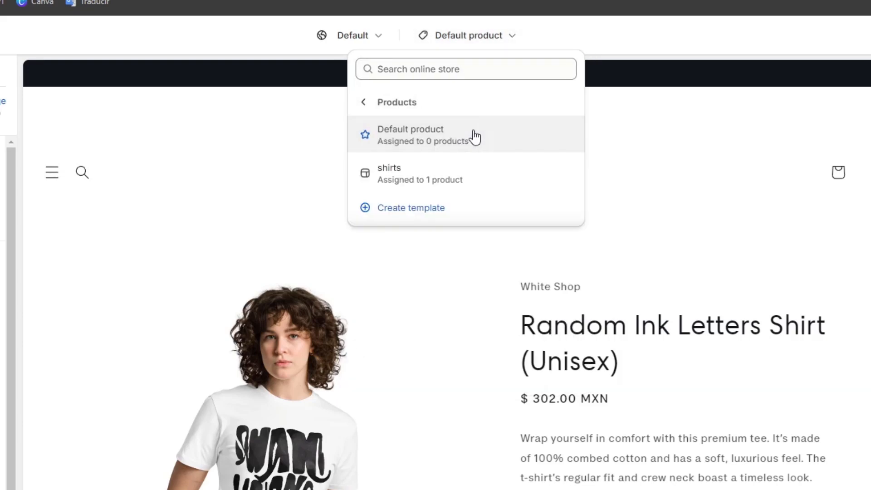
{"action": "left_click", "coordinate": [431, 213]}
{"action": "left_click", "coordinate": [321, 338]}
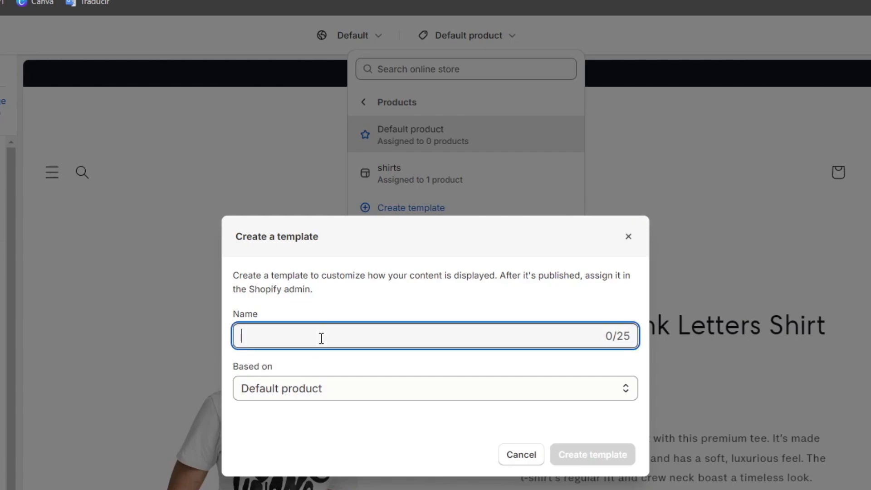
{"action": "type", "text": "Clothing"}
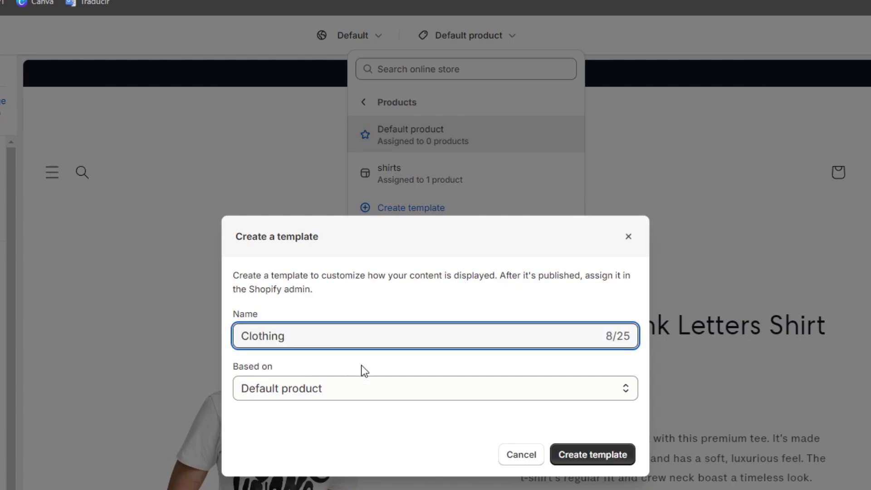
{"action": "left_click", "coordinate": [346, 391]}
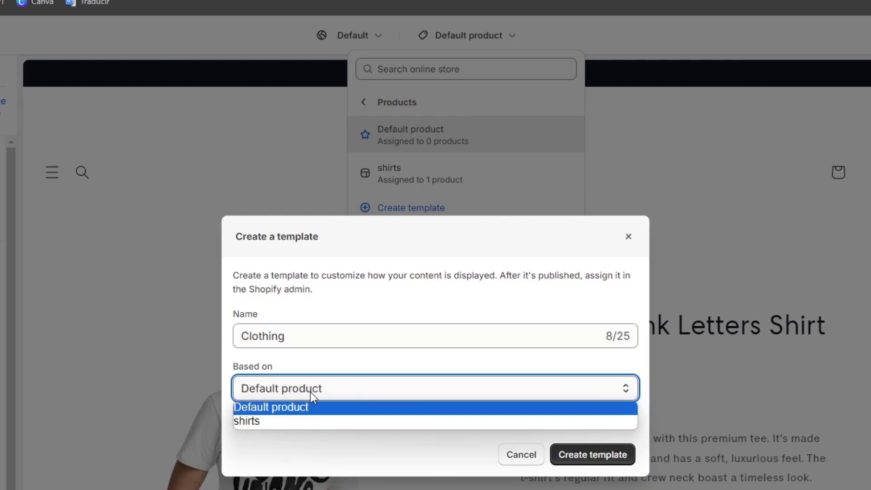
{"action": "left_click", "coordinate": [525, 376]}
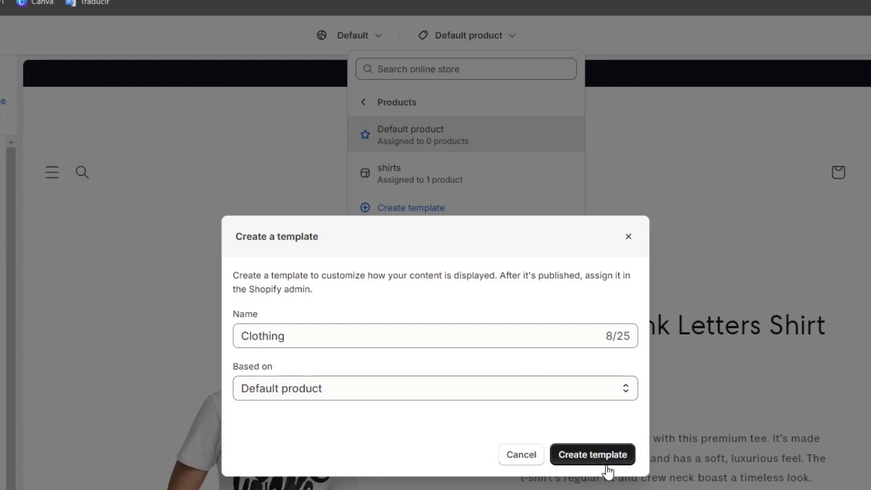
{"action": "left_click", "coordinate": [604, 456]}
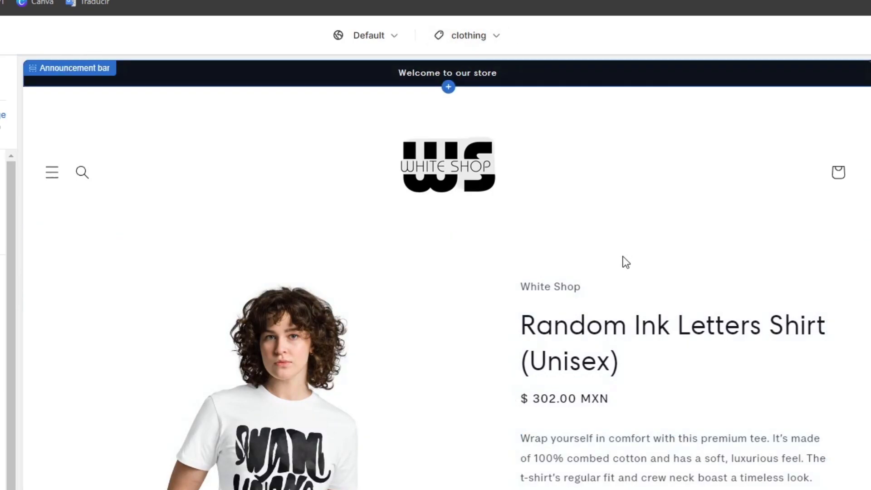
Step: Set the style of the product page's Variant picker to Dropdown
{"action": "scroll", "coordinate": [622, 284], "scroll_direction": "down", "scroll_amount": 10}
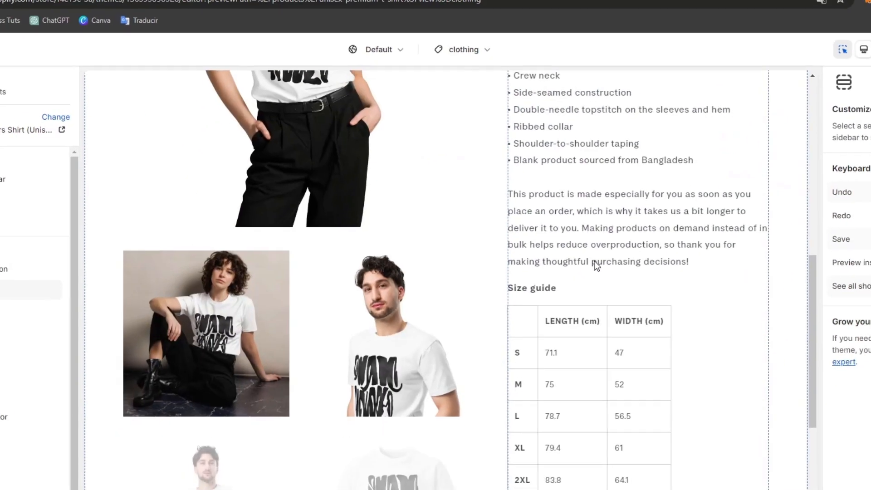
{"action": "scroll", "coordinate": [595, 261], "scroll_direction": "down", "scroll_amount": 3}
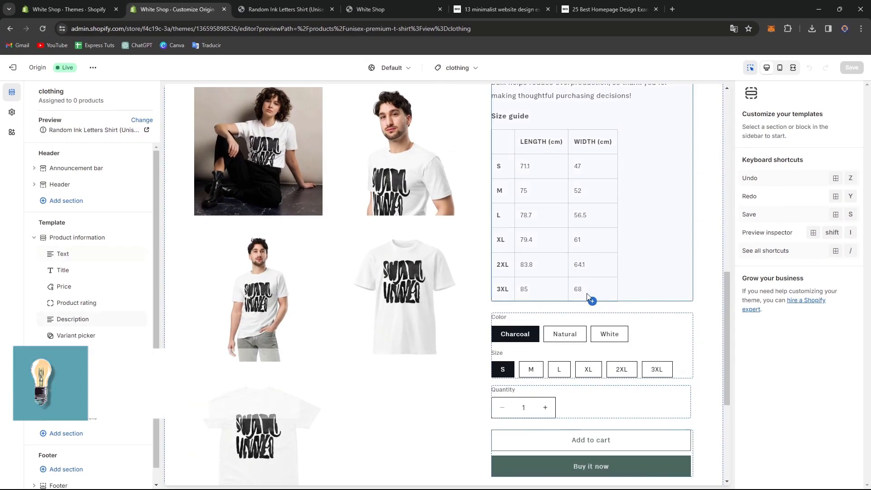
{"action": "left_click", "coordinate": [657, 342]}
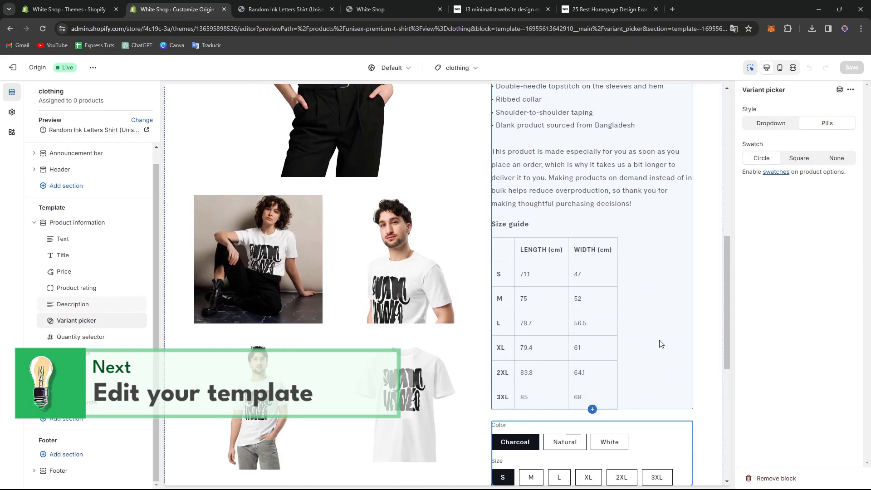
{"action": "left_click", "coordinate": [780, 125]}
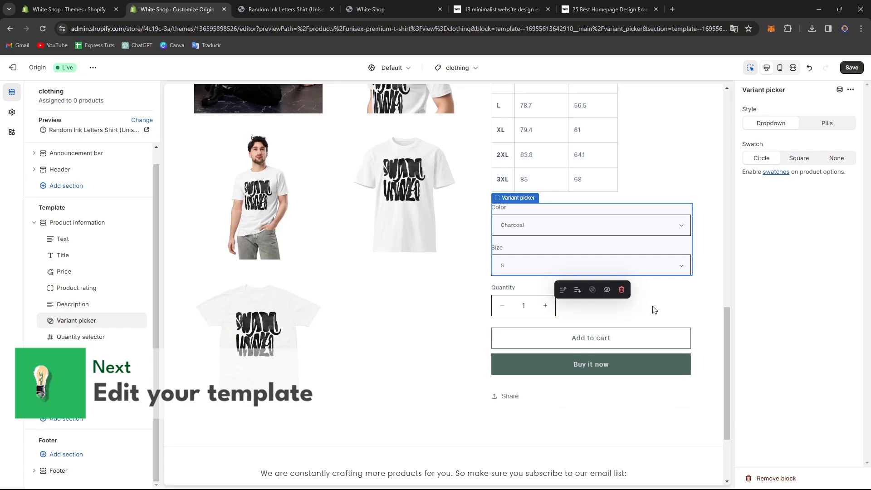
Step: Apply color scheme Scheme 3 to the Product information section
{"action": "left_click", "coordinate": [656, 341]}
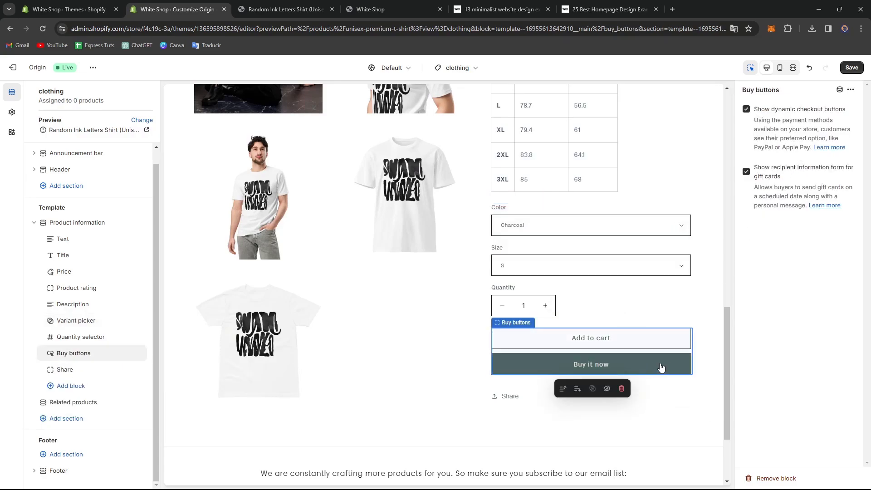
{"action": "left_click", "coordinate": [707, 341]}
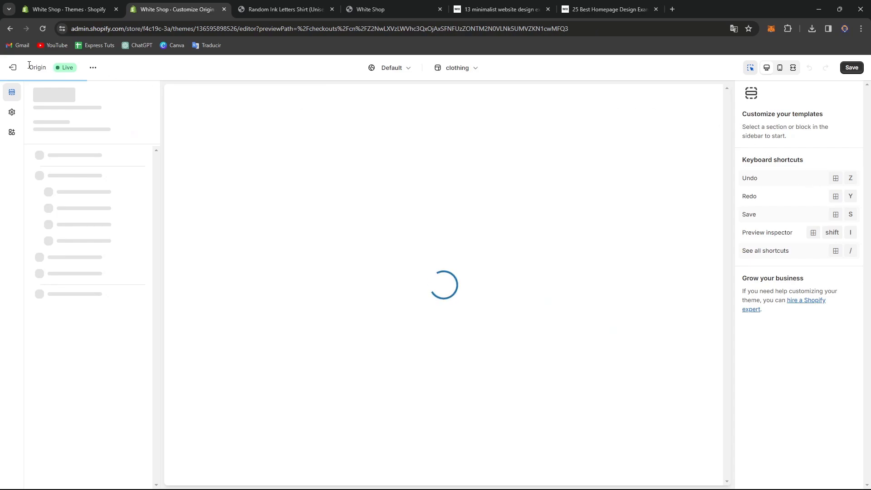
{"action": "left_click", "coordinate": [799, 175]}
{"action": "left_click", "coordinate": [813, 244]}
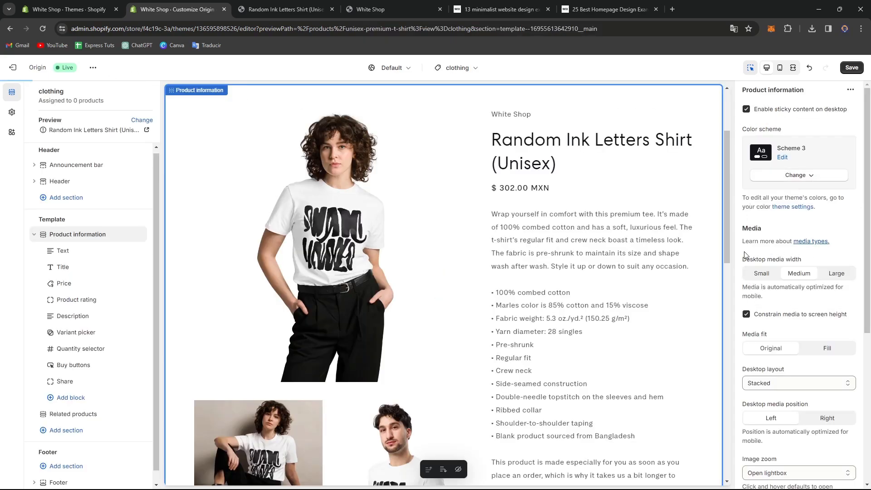
{"action": "scroll", "coordinate": [658, 252], "scroll_direction": "down", "scroll_amount": 20}
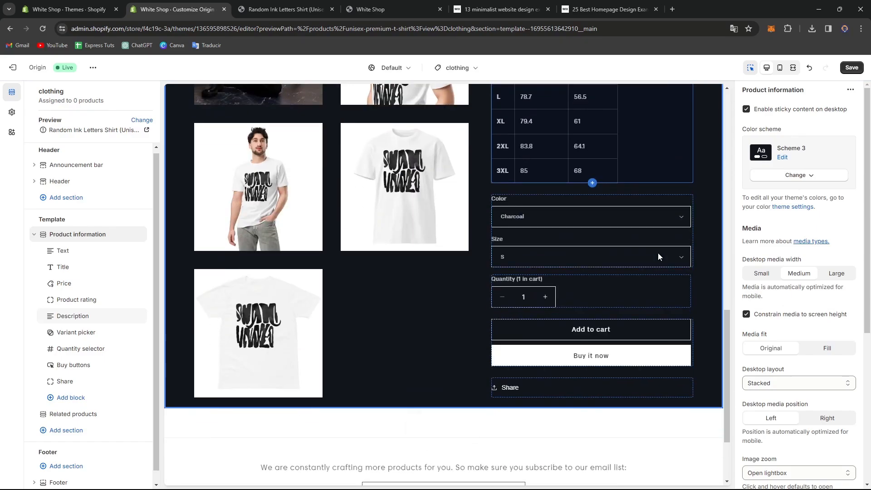
{"action": "scroll", "coordinate": [658, 253], "scroll_direction": "up", "scroll_amount": 20}
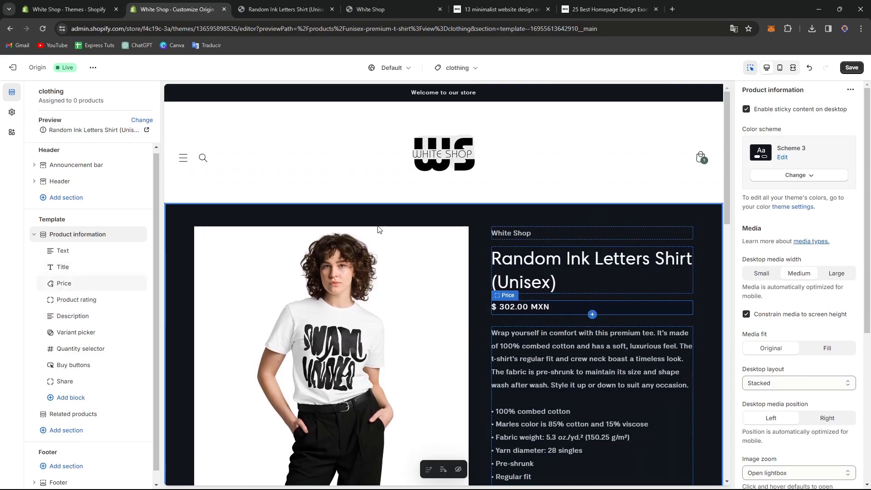
Step: Set the Product information section's desktop layout to Thumbnail carousel and review the result down the product page
{"action": "left_click", "coordinate": [457, 254]}
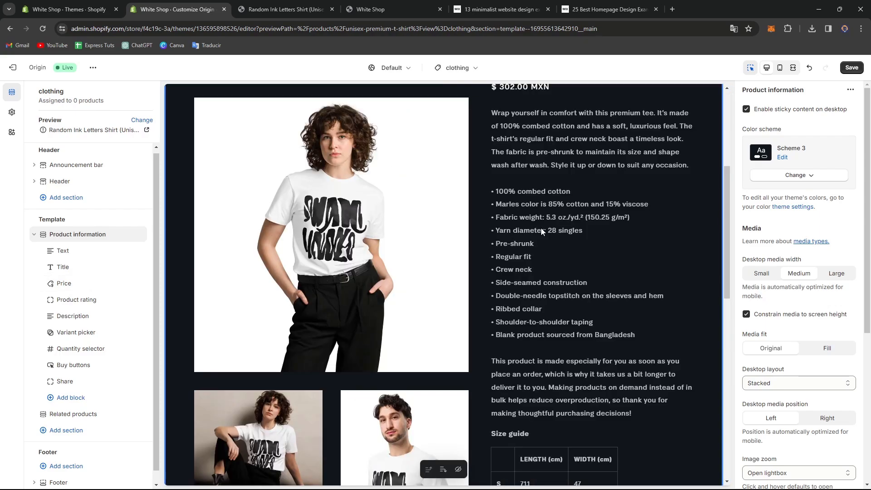
{"action": "left_click", "coordinate": [540, 230]}
{"action": "scroll", "coordinate": [787, 284], "scroll_direction": "down", "scroll_amount": 5}
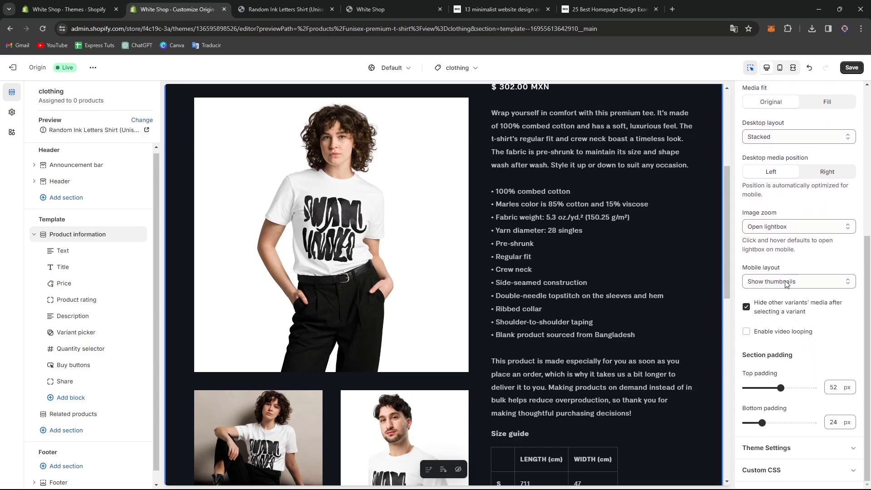
{"action": "scroll", "coordinate": [786, 283], "scroll_direction": "up", "scroll_amount": 2}
{"action": "left_click", "coordinate": [803, 228]}
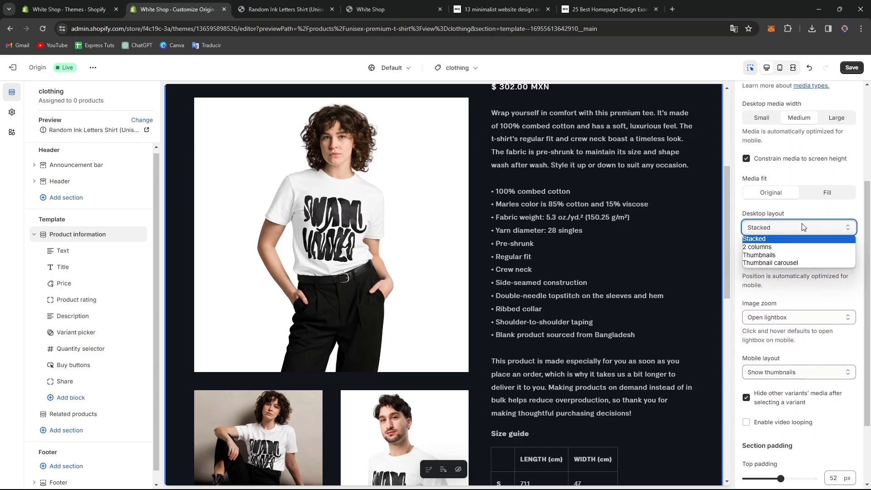
{"action": "left_click", "coordinate": [799, 263]}
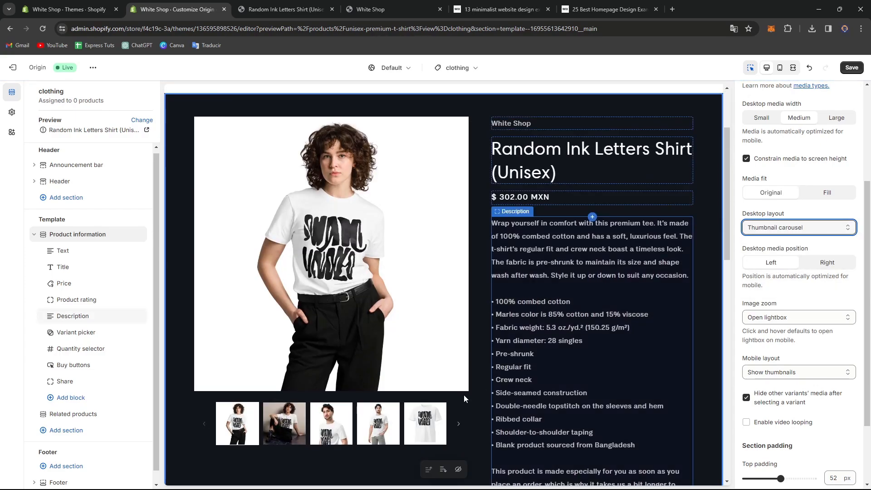
{"action": "scroll", "coordinate": [463, 395], "scroll_direction": "down", "scroll_amount": 5}
{"action": "scroll", "coordinate": [463, 399], "scroll_direction": "down", "scroll_amount": 5}
{"action": "scroll", "coordinate": [465, 398], "scroll_direction": "up", "scroll_amount": 10}
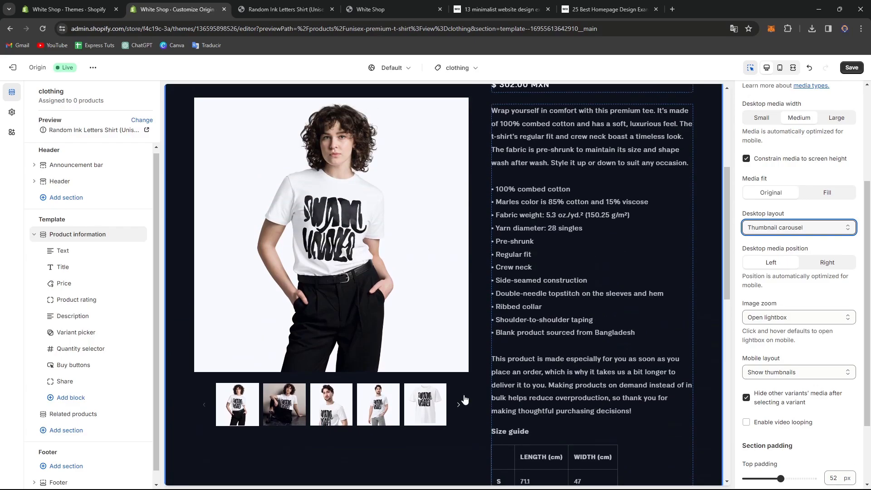
{"action": "scroll", "coordinate": [464, 399], "scroll_direction": "down", "scroll_amount": 10}
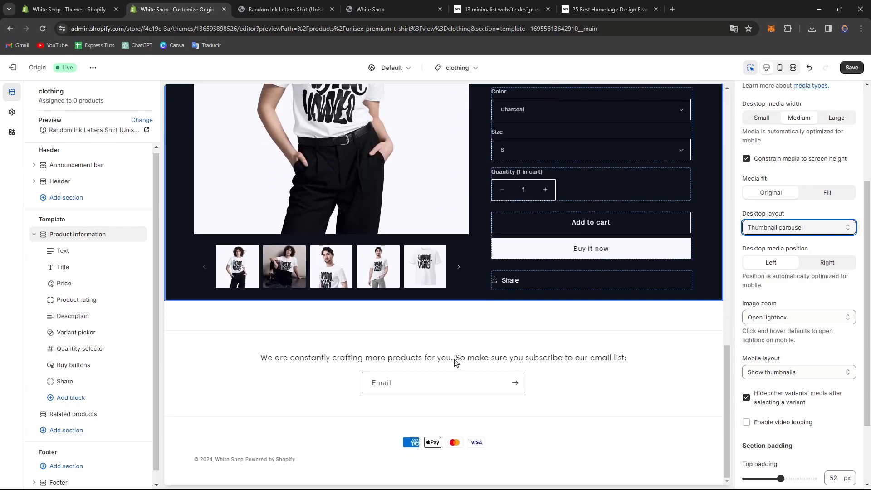
Step: Add a Multirow section to the clothing template and place it between Product information and Related products
{"action": "left_click", "coordinate": [88, 398]}
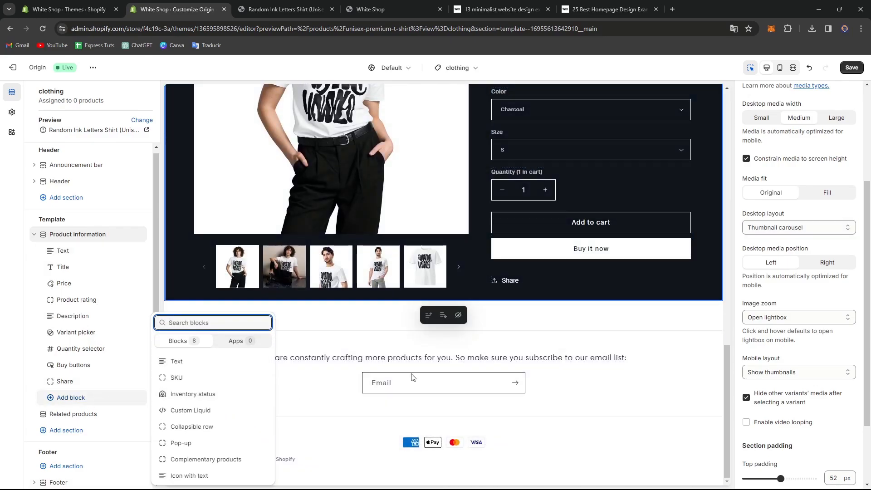
{"action": "left_click", "coordinate": [66, 430]}
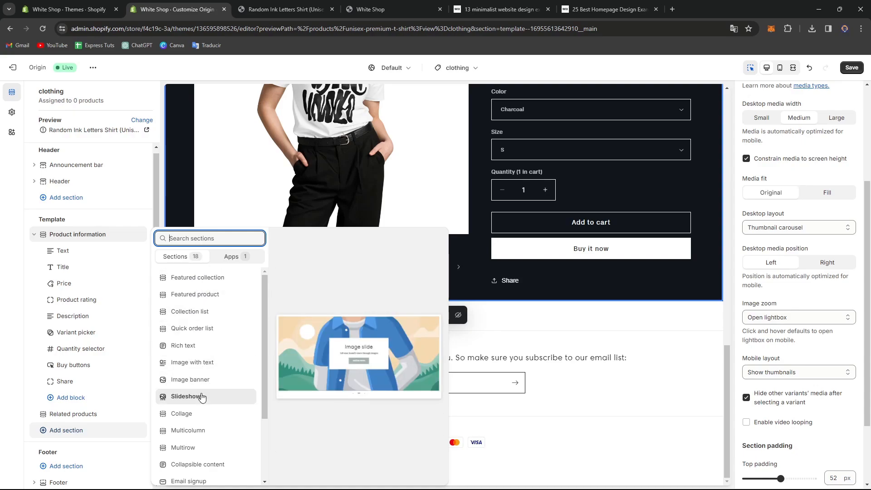
{"action": "left_click", "coordinate": [195, 449]}
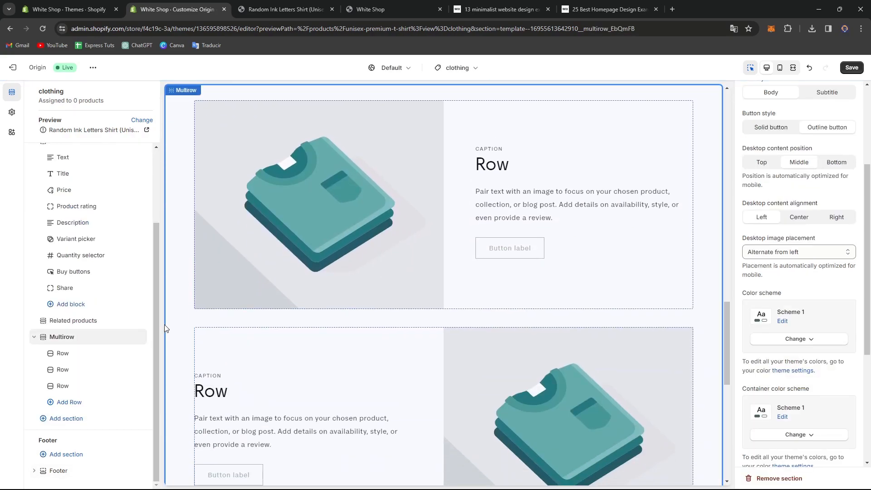
{"action": "left_click_drag", "start_coordinate": [42, 337], "coordinate": [45, 385]}
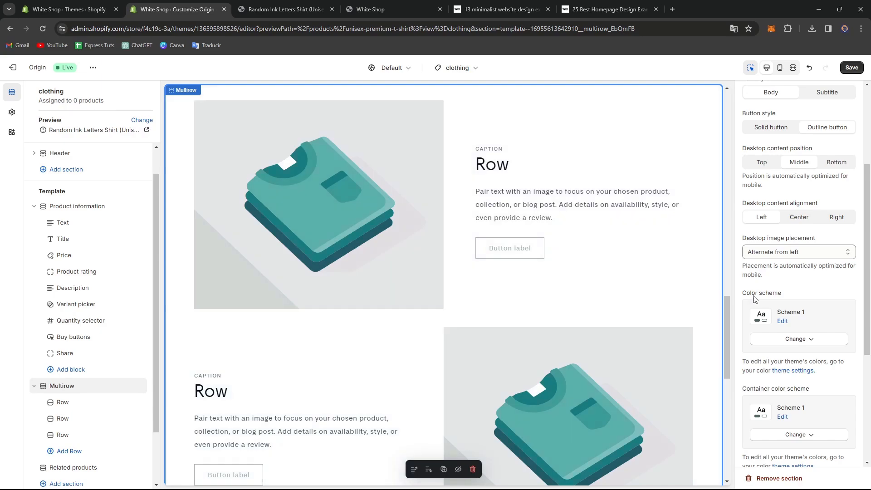
Step: Set both the color scheme and the container color scheme of the Multirow section to Scheme 3 and save the template
{"action": "scroll", "coordinate": [755, 298], "scroll_direction": "down", "scroll_amount": 2}
{"action": "left_click", "coordinate": [812, 250]}
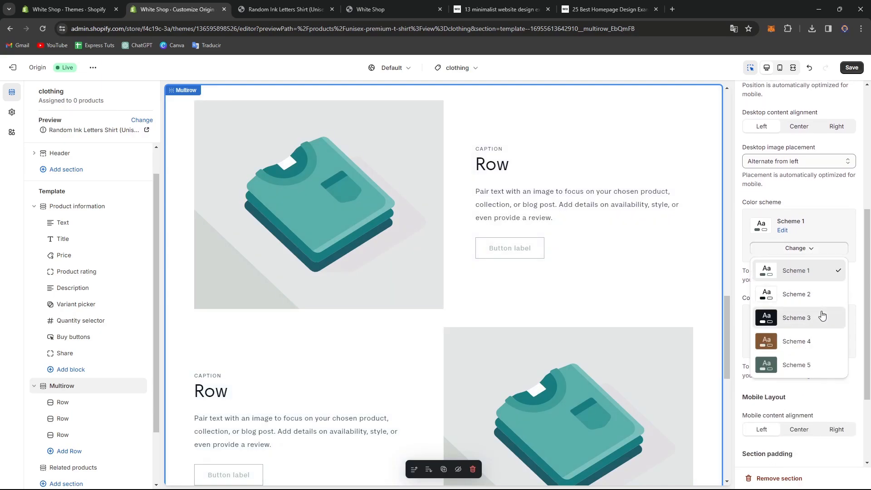
{"action": "left_click", "coordinate": [819, 314]}
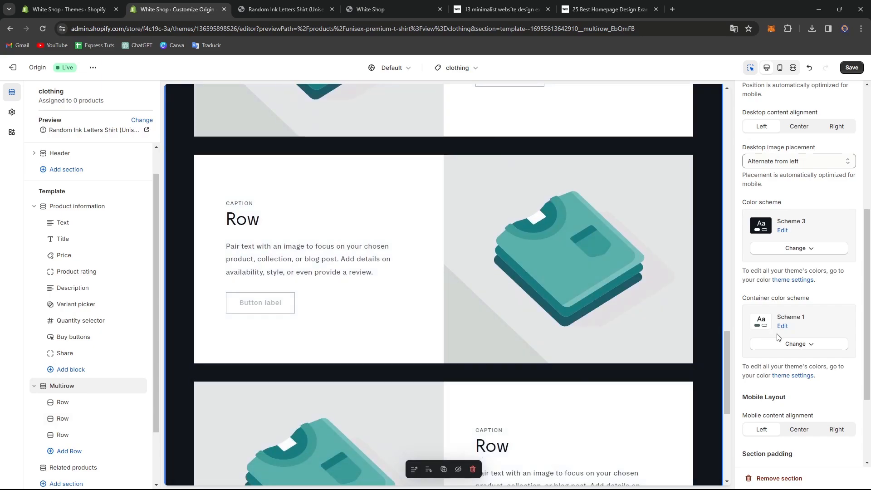
{"action": "left_click", "coordinate": [790, 344]}
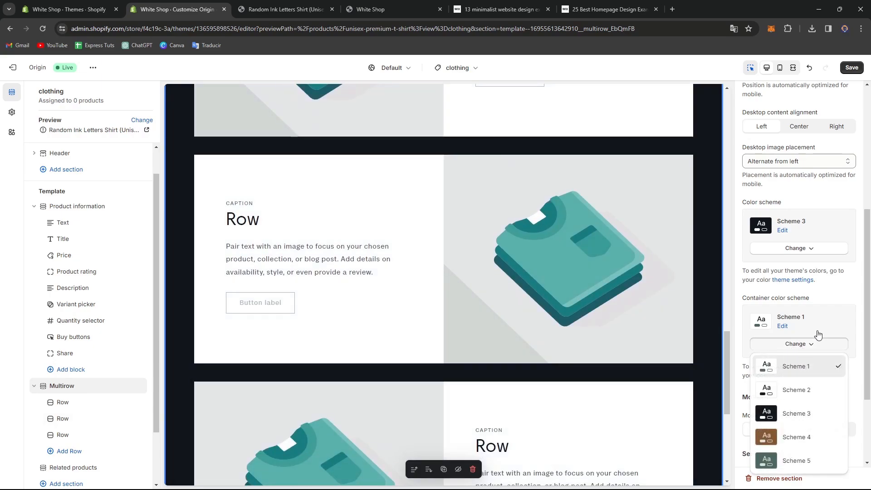
{"action": "left_click", "coordinate": [818, 417]}
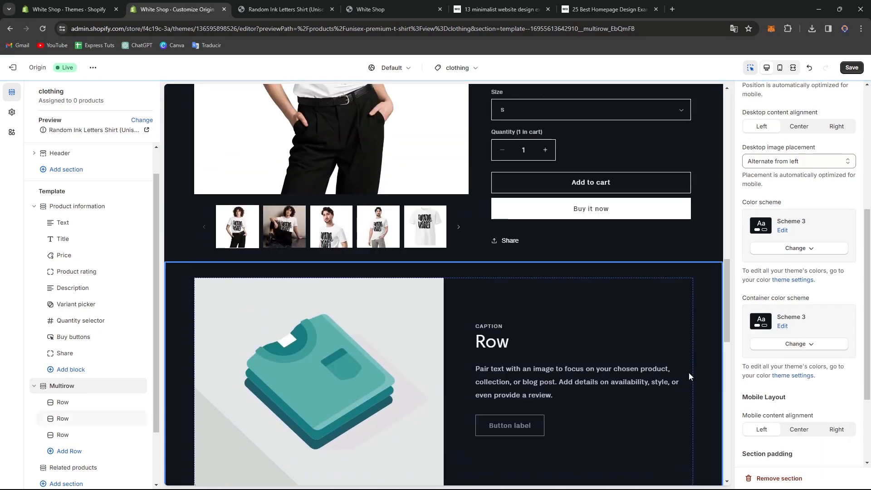
{"action": "scroll", "coordinate": [688, 365], "scroll_direction": "up", "scroll_amount": 20}
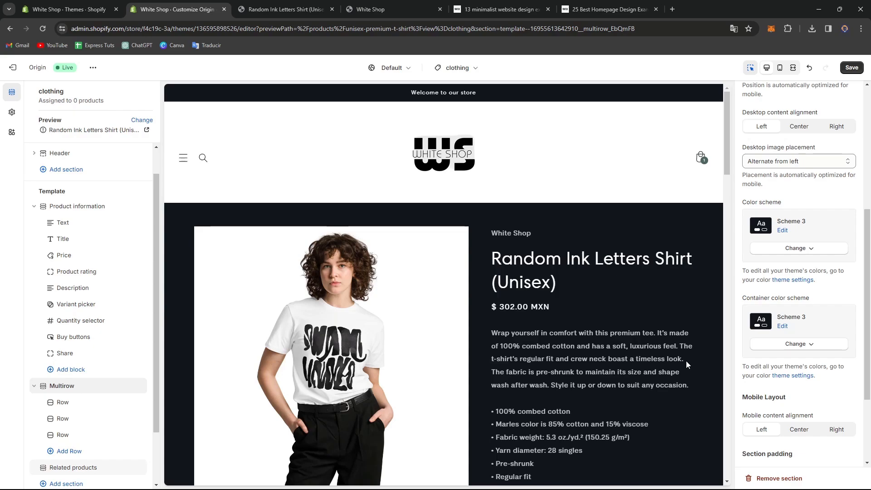
{"action": "left_click", "coordinate": [854, 67]}
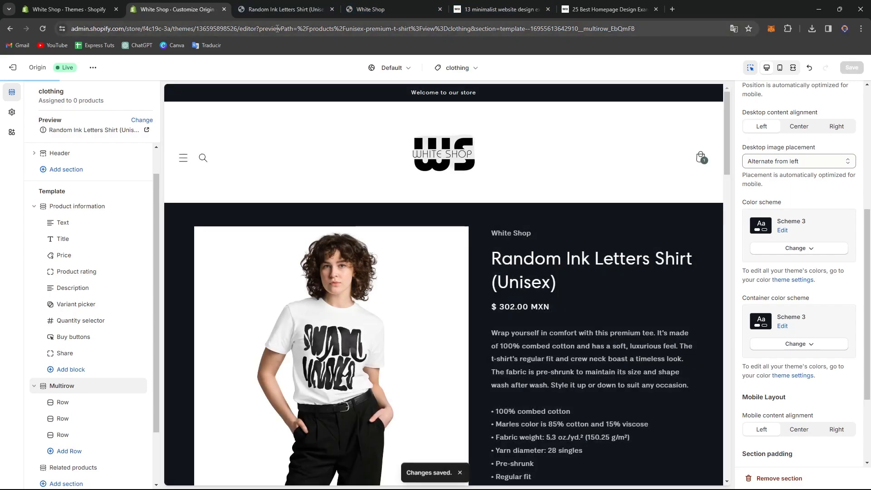
Step: Switch to the Shopify admin and open the Random Ink Letters Shirt (Unisex) product from the product list
{"action": "left_click", "coordinate": [89, 11]}
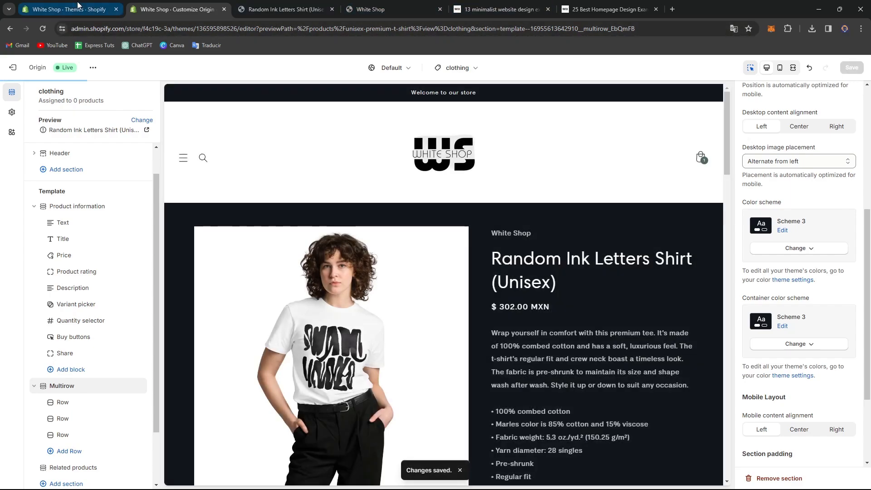
{"action": "left_click", "coordinate": [40, 120]}
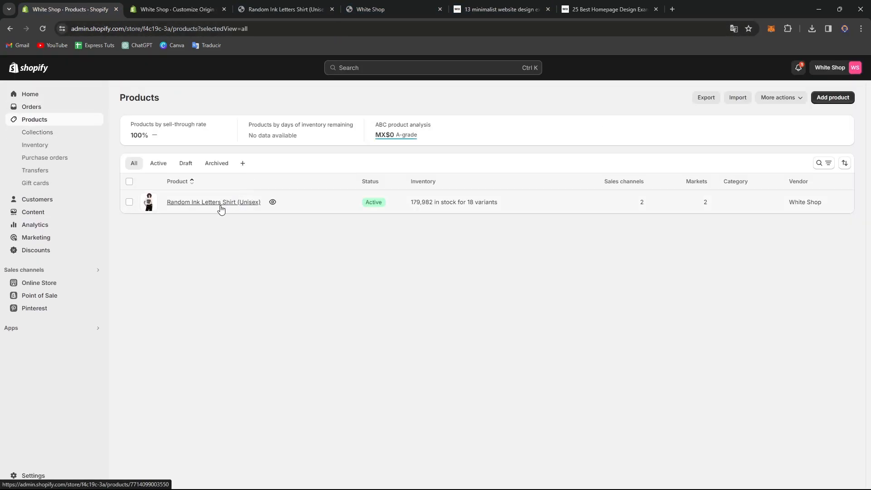
{"action": "left_click", "coordinate": [221, 209]}
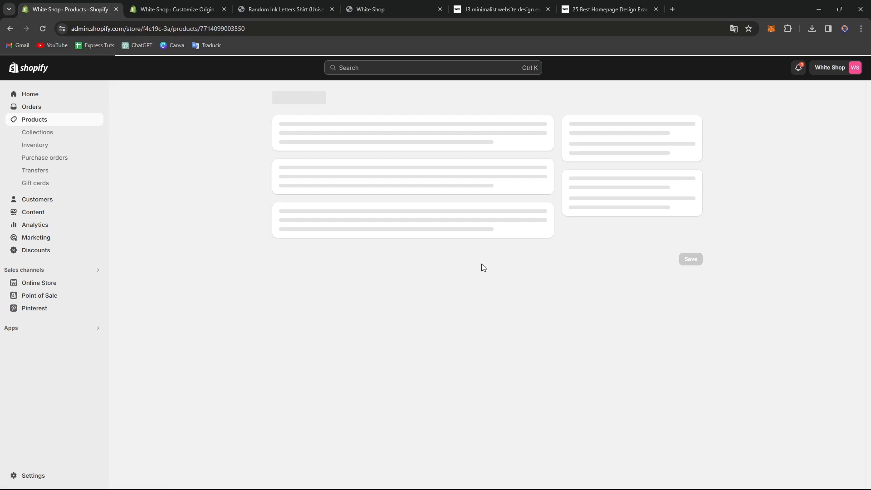
Step: Open the product's search engine listing for editing and go through its page title, meta description and URL handle
{"action": "scroll", "coordinate": [481, 266], "scroll_direction": "down", "scroll_amount": 5}
{"action": "scroll", "coordinate": [477, 313], "scroll_direction": "down", "scroll_amount": 2}
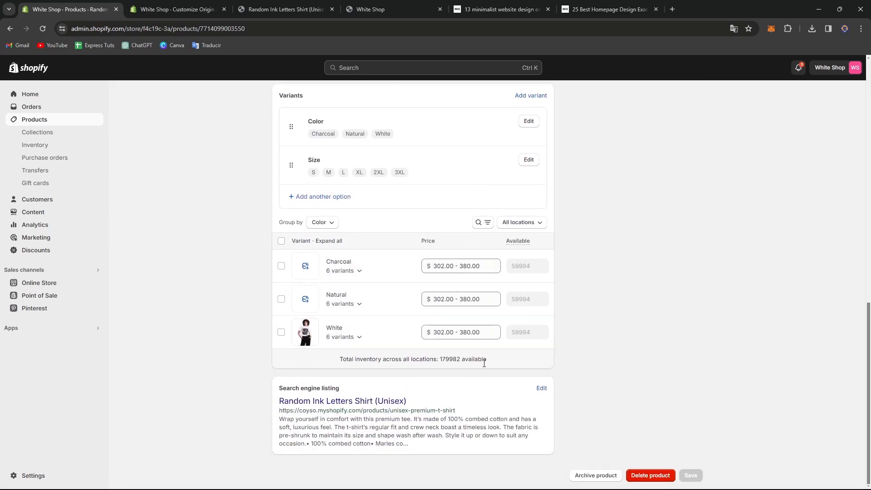
{"action": "left_click", "coordinate": [541, 389]}
{"action": "scroll", "coordinate": [413, 405], "scroll_direction": "down", "scroll_amount": 3}
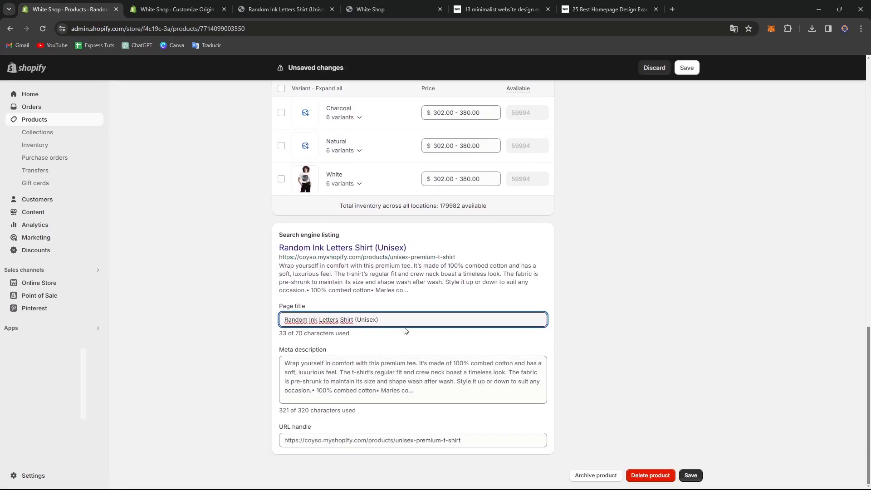
{"action": "left_click", "coordinate": [383, 397]}
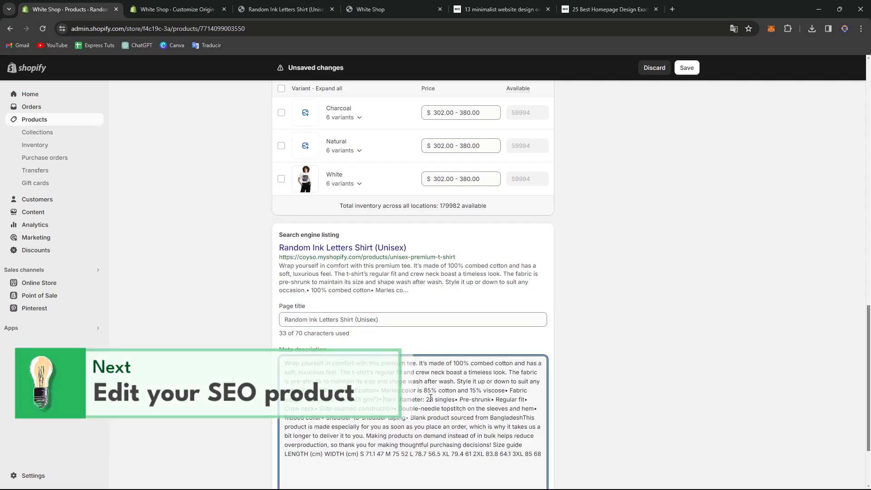
{"action": "left_click", "coordinate": [494, 441]}
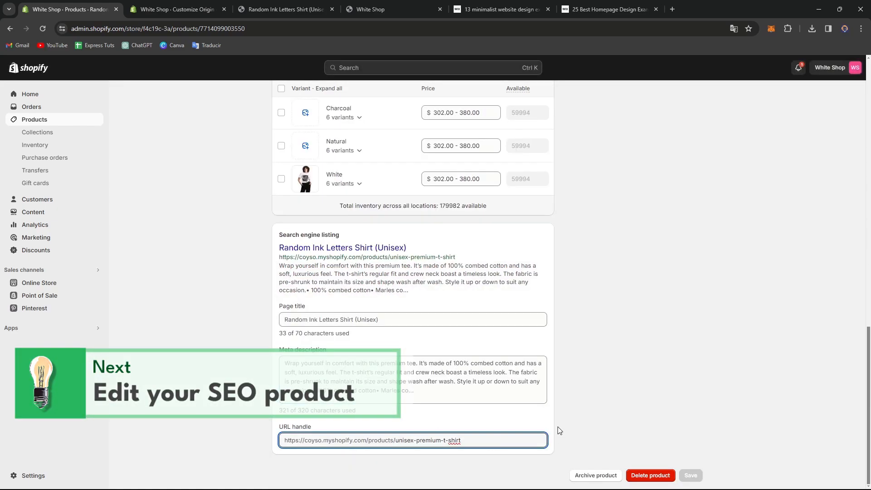
Step: Check the product's organization and theme template settings and view its page in the online store
{"action": "scroll", "coordinate": [707, 408], "scroll_direction": "up", "scroll_amount": 10}
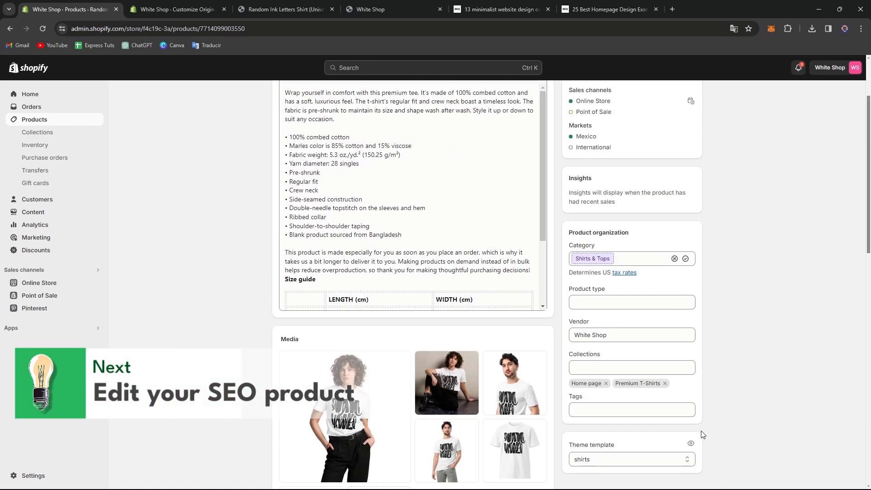
{"action": "left_click", "coordinate": [304, 9]}
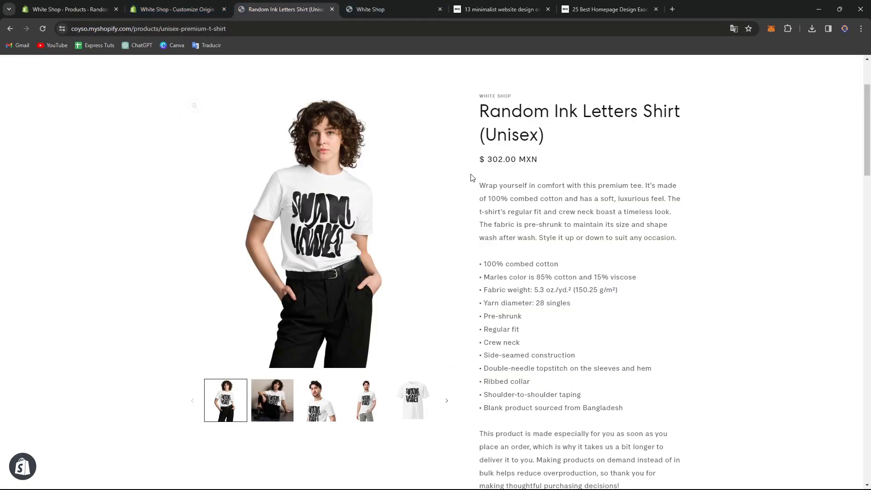
{"action": "scroll", "coordinate": [474, 181], "scroll_direction": "up", "scroll_amount": 3}
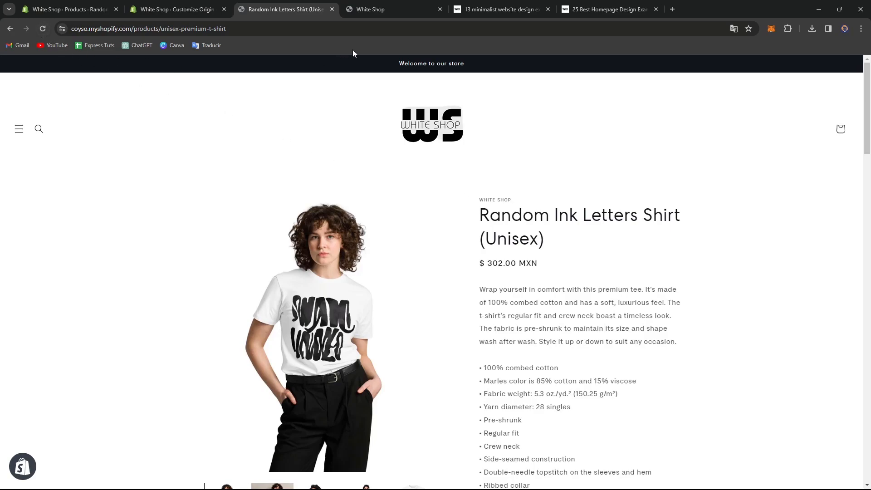
Step: Switch to the White Shop home page, reload it and look through its banner image and products
{"action": "left_click", "coordinate": [399, 10]}
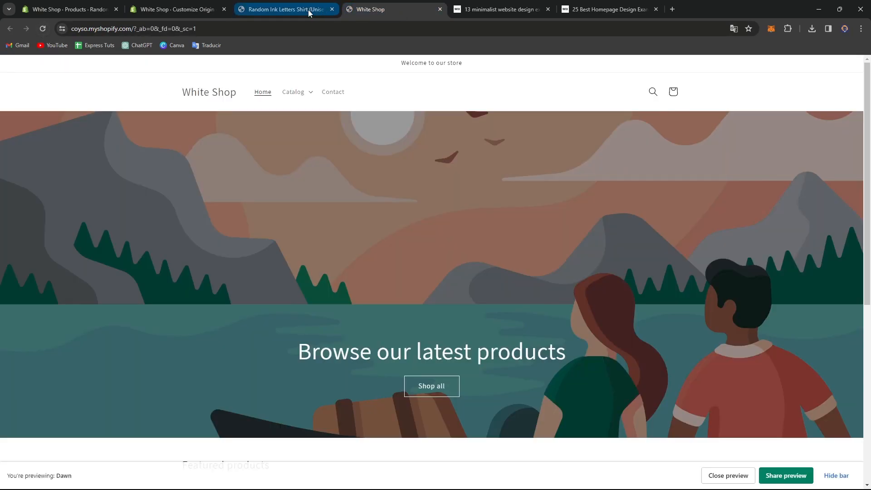
{"action": "left_click", "coordinate": [46, 31]}
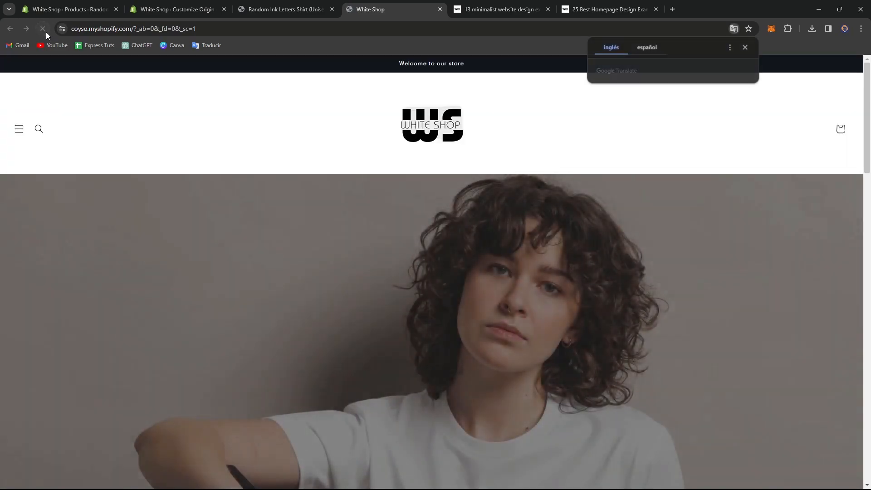
{"action": "scroll", "coordinate": [568, 263], "scroll_direction": "down", "scroll_amount": 15}
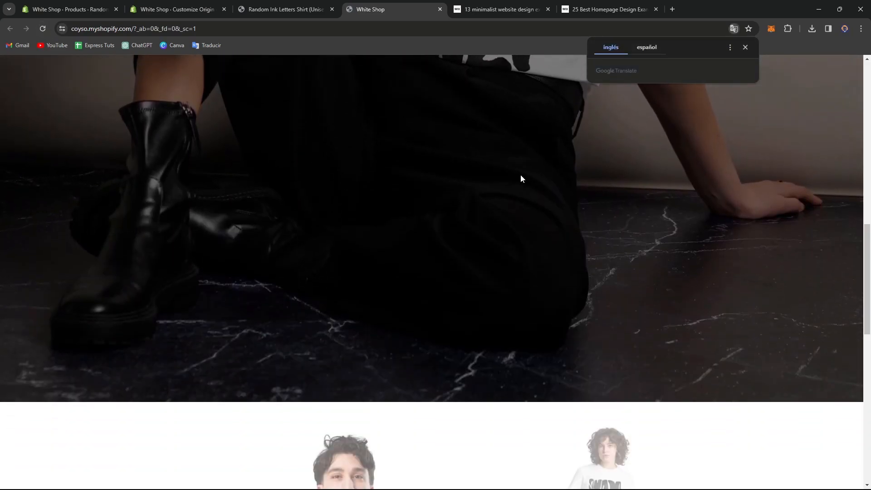
Step: Return to the Random Ink Letters Shirt (Unisex) store page and review its description, size guide, feature columns and image-with-text rows
{"action": "left_click", "coordinate": [277, 7]}
{"action": "scroll", "coordinate": [515, 244], "scroll_direction": "down", "scroll_amount": 5}
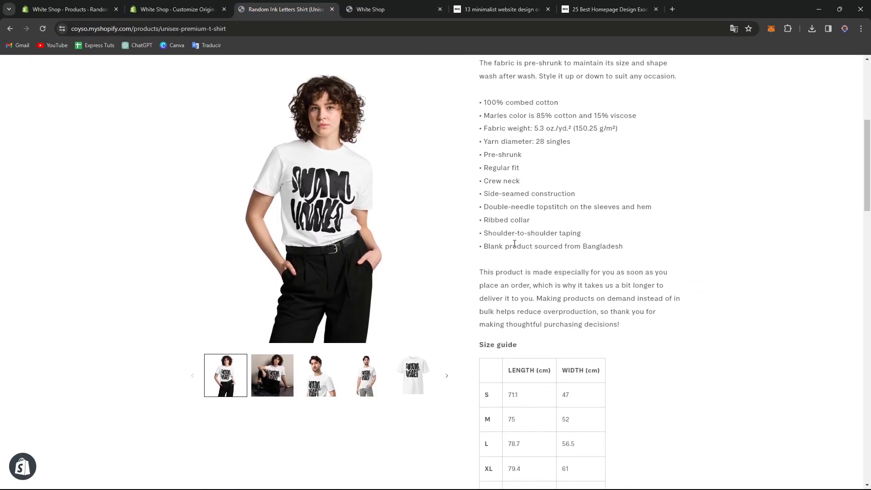
{"action": "scroll", "coordinate": [515, 244], "scroll_direction": "down", "scroll_amount": 7}
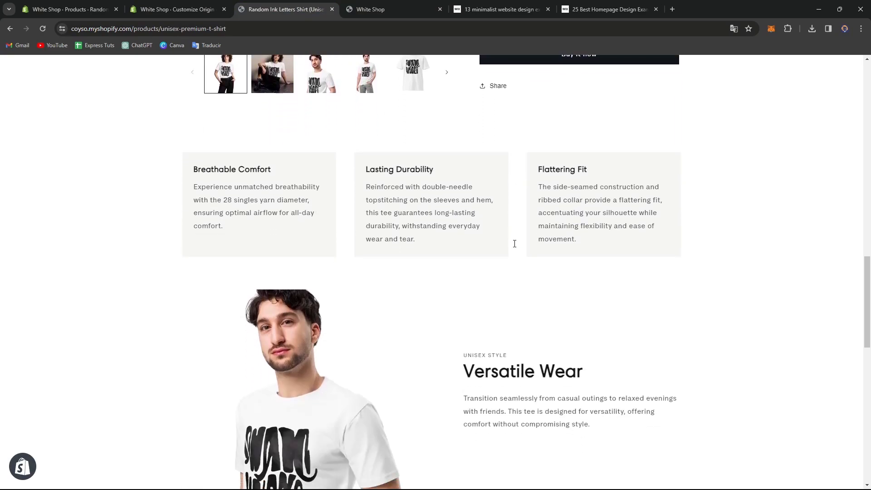
{"action": "scroll", "coordinate": [514, 244], "scroll_direction": "down", "scroll_amount": 10}
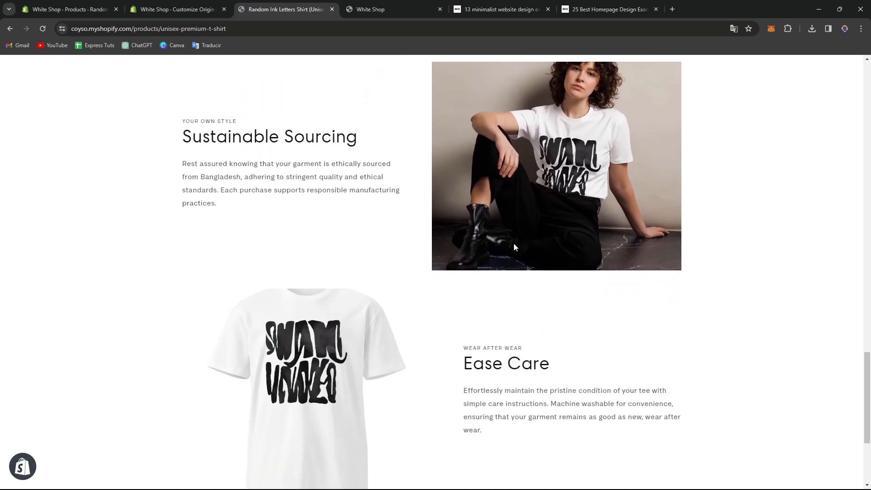
{"action": "scroll", "coordinate": [514, 244], "scroll_direction": "down", "scroll_amount": 4}
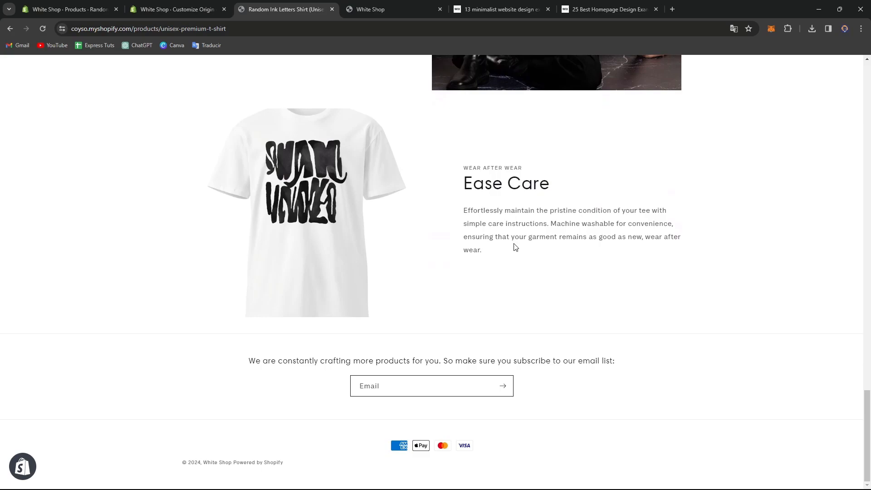
{"action": "scroll", "coordinate": [516, 247], "scroll_direction": "up", "scroll_amount": 15}
{"action": "scroll", "coordinate": [516, 247], "scroll_direction": "down", "scroll_amount": 11}
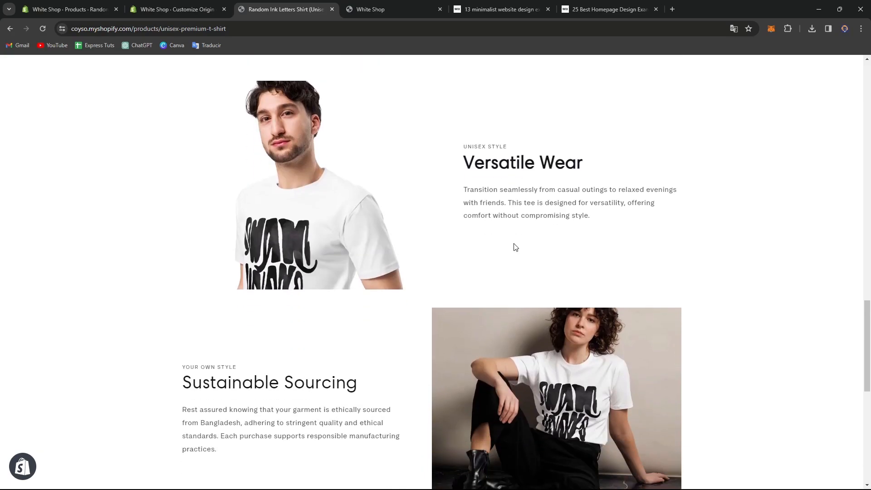
{"action": "scroll", "coordinate": [514, 247], "scroll_direction": "down", "scroll_amount": 3}
{"action": "scroll", "coordinate": [514, 248], "scroll_direction": "up", "scroll_amount": 5}
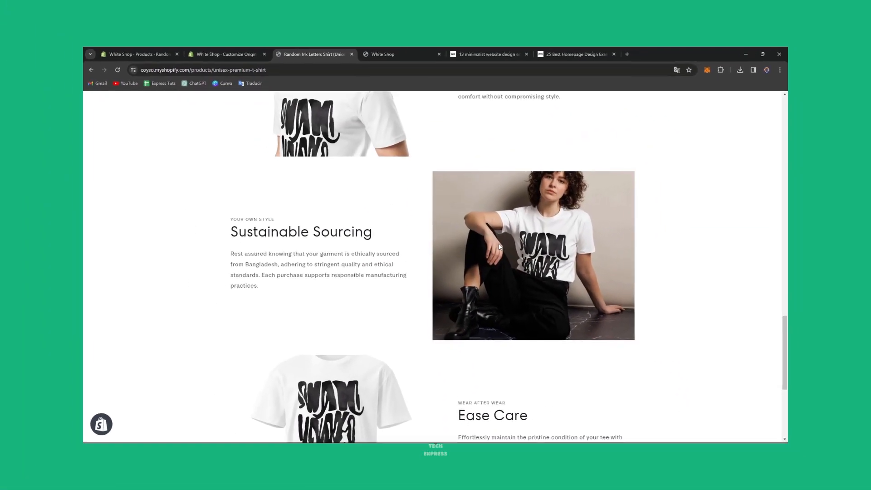
{"action": "scroll", "coordinate": [494, 246], "scroll_direction": "up", "scroll_amount": 15}
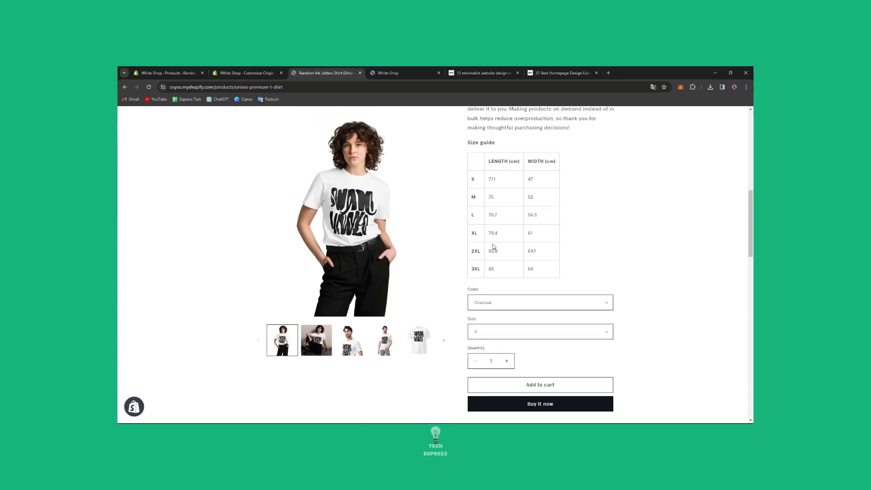
{"action": "scroll", "coordinate": [494, 246], "scroll_direction": "up", "scroll_amount": 8}
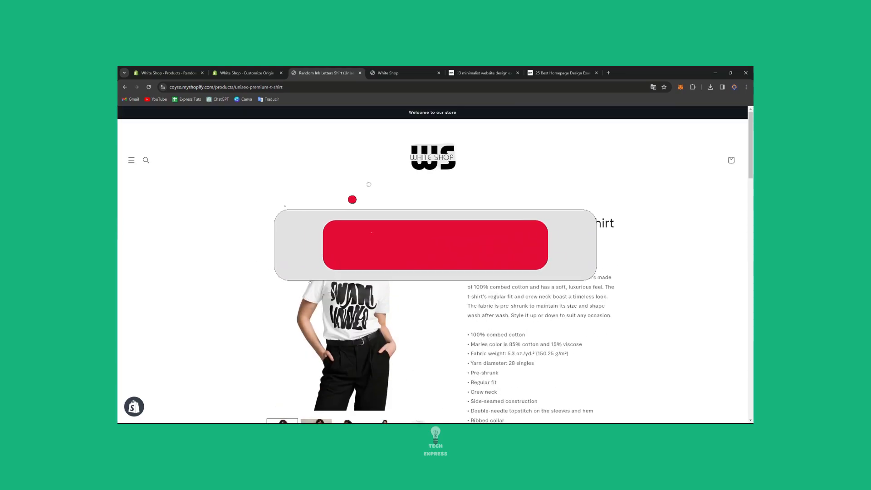
{"action": "scroll", "coordinate": [494, 246], "scroll_direction": "down", "scroll_amount": 10}
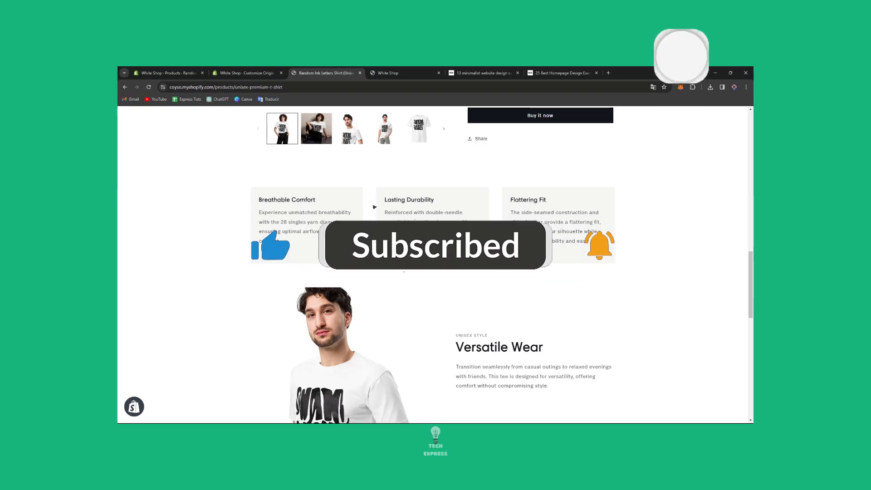
Step: Close the White Shop home page and the 13 minimalist website design examples page
{"action": "left_click", "coordinate": [439, 73]}
{"action": "left_click", "coordinate": [438, 72]}
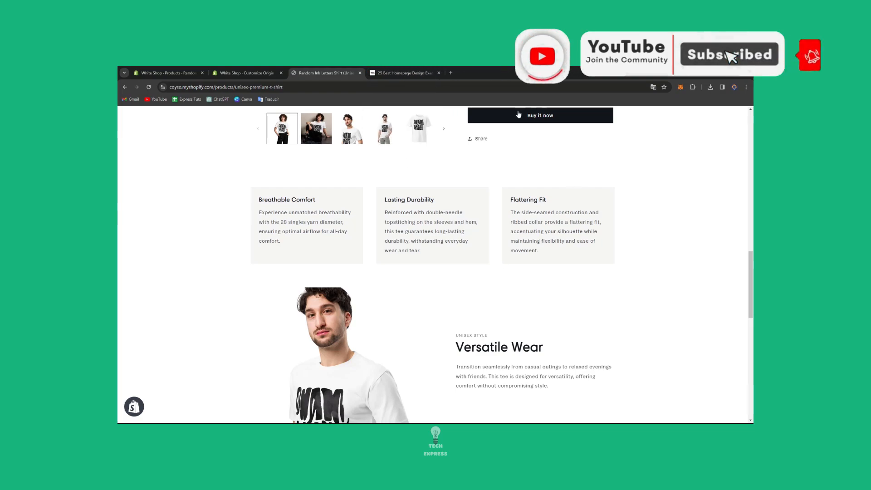